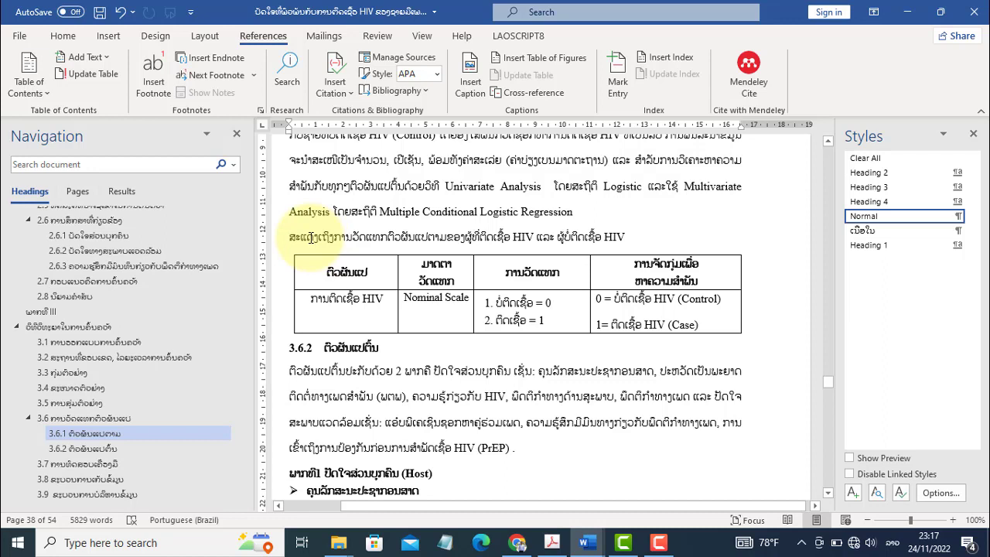
Type a manual 'ຕາຕະລາງ 1' label, then delete it and keep the line in Normal style
type("ຕາຕະລາງ")
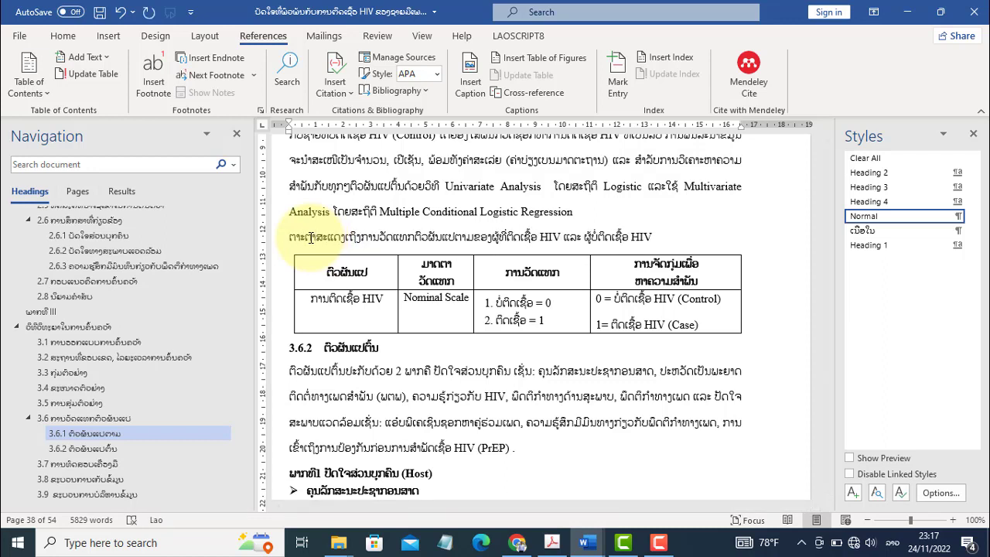
key("BackSpace")
key("BackSpace")
type("ຕະລາງ")
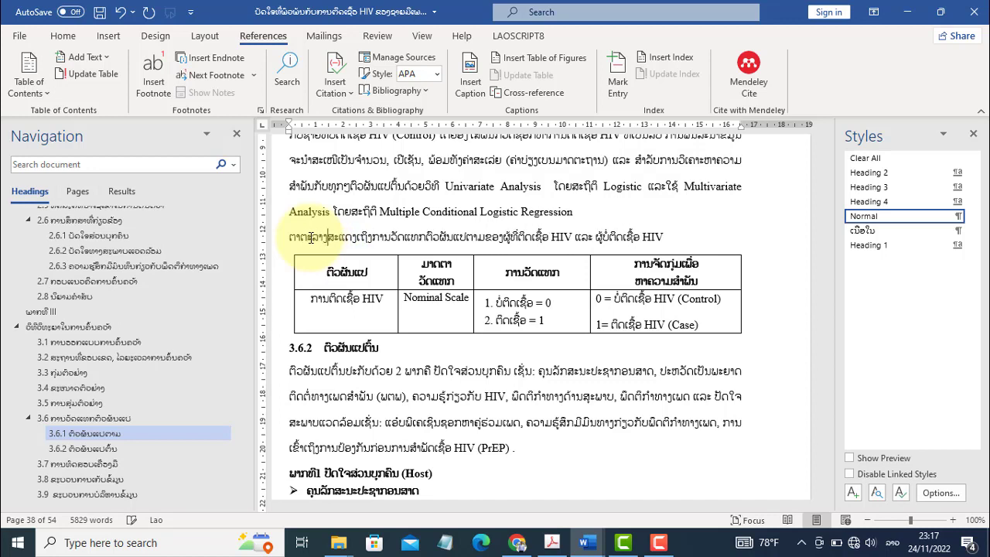
type(" 1")
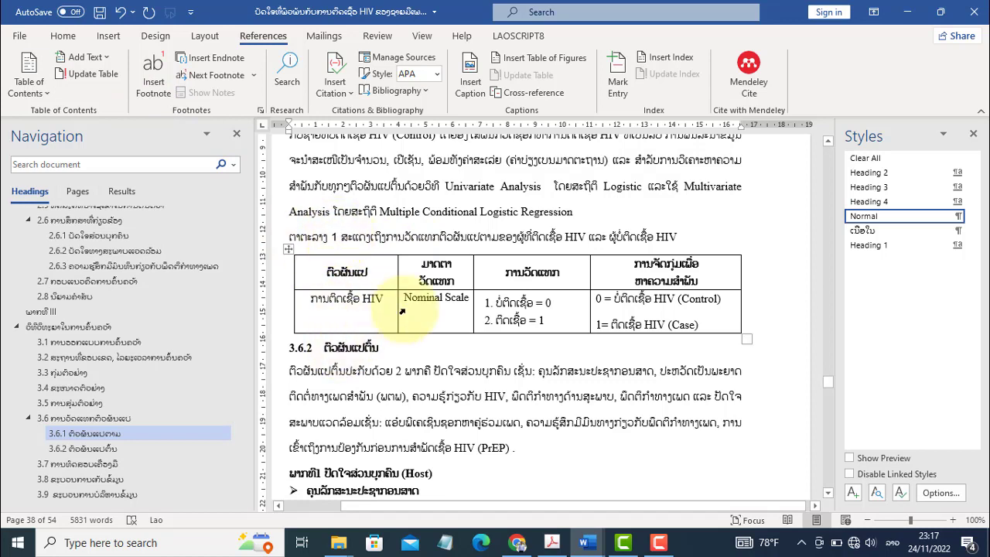
key("BackSpace")
key("BackSpace")
key("BackSpace")
key("BackSpace")
key("BackSpace")
key("BackSpace")
key("BackSpace")
key("BackSpace")
key("BackSpace")
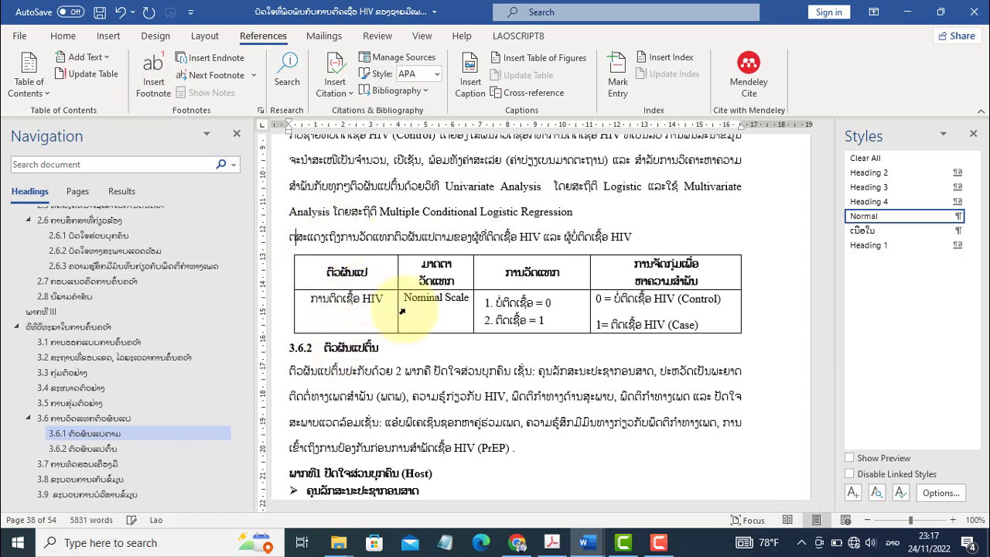
key("BackSpace")
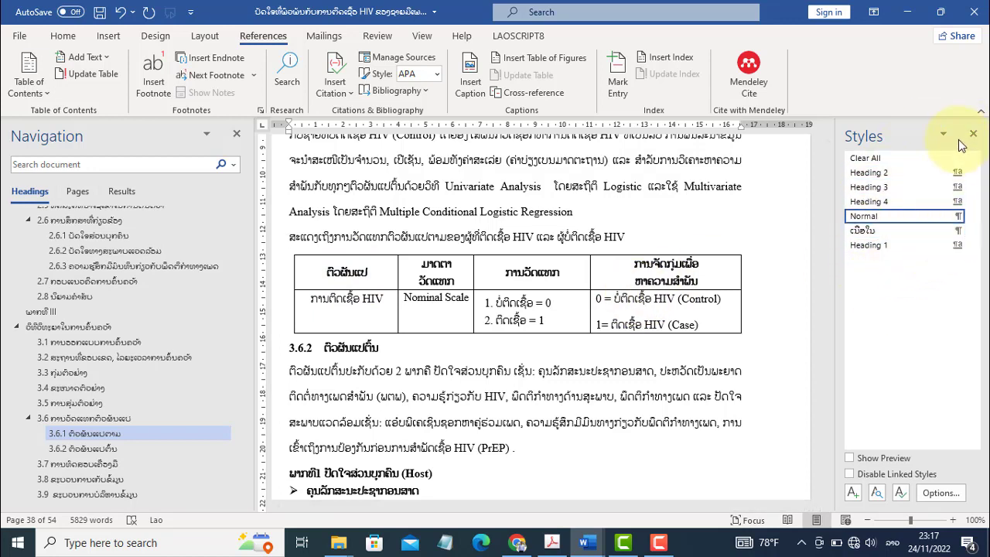
left_click(864, 217)
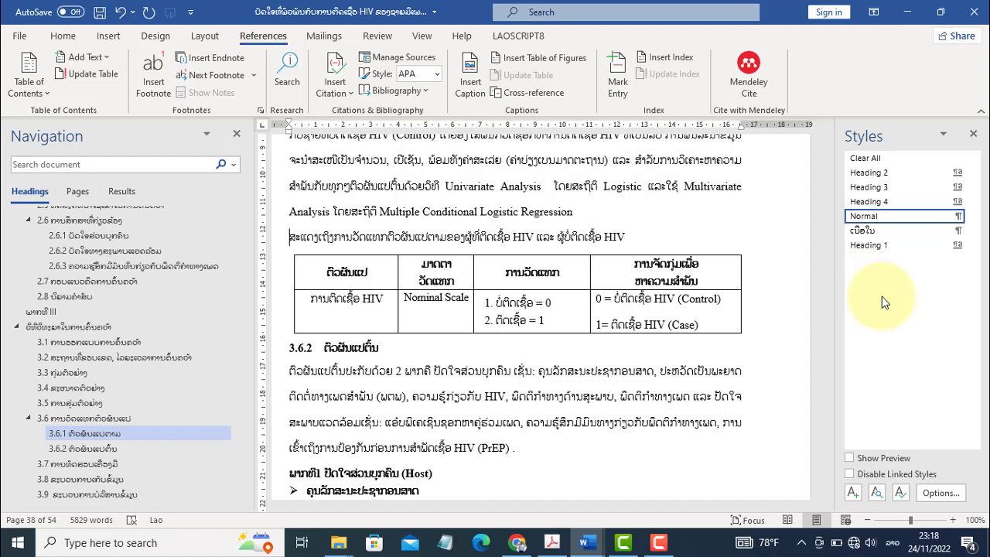
mouse_move(516, 294)
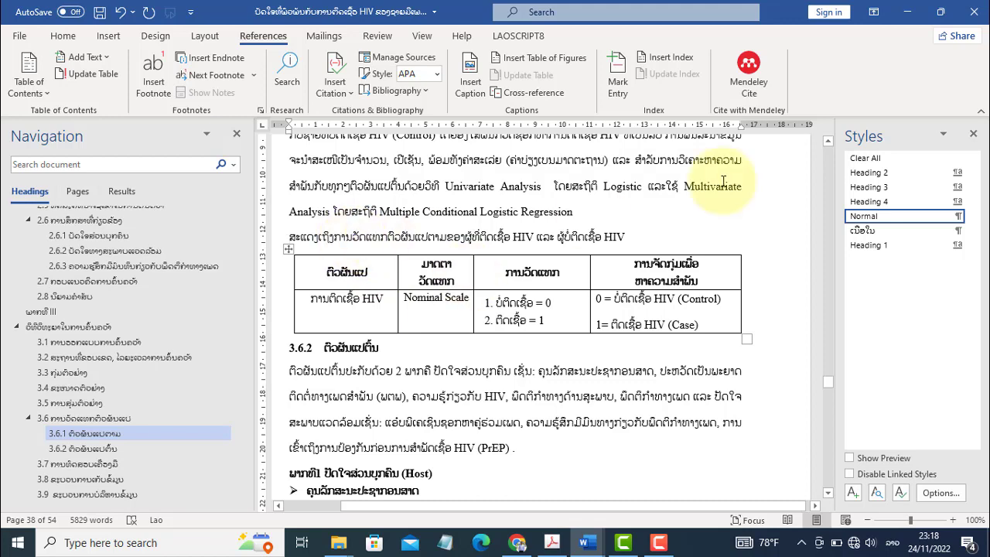
Open Manage Styles from the full Styles list on the Home tab
left_click(973, 135)
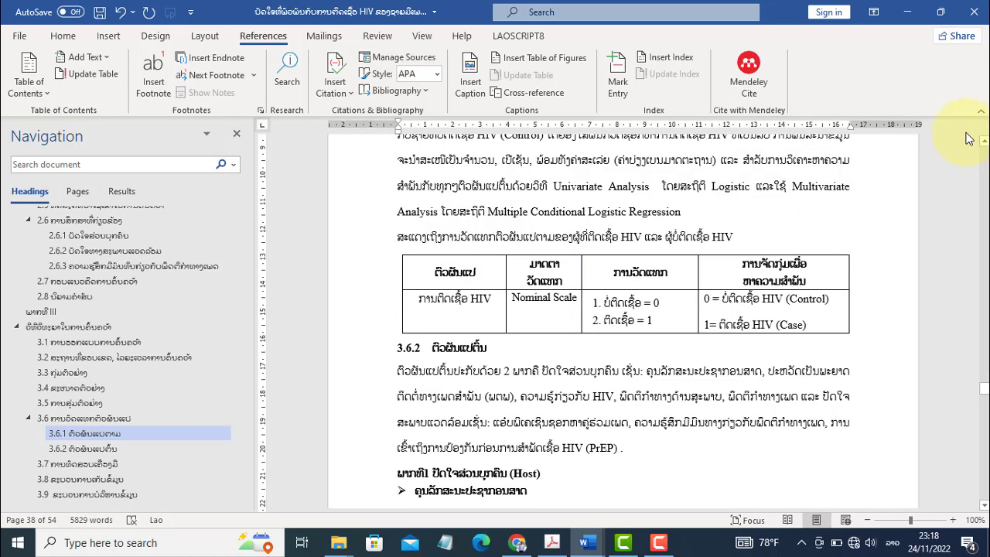
left_click(66, 37)
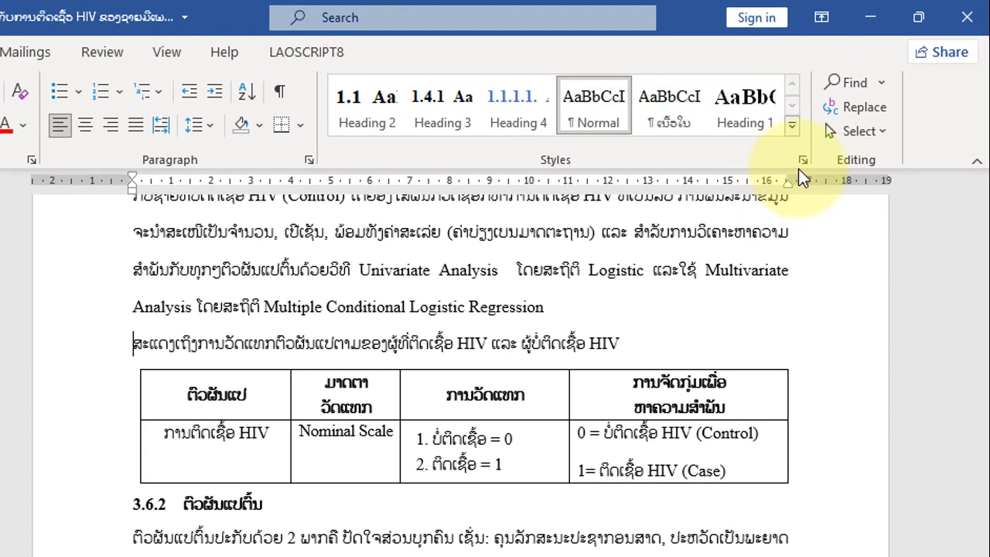
left_click(803, 160)
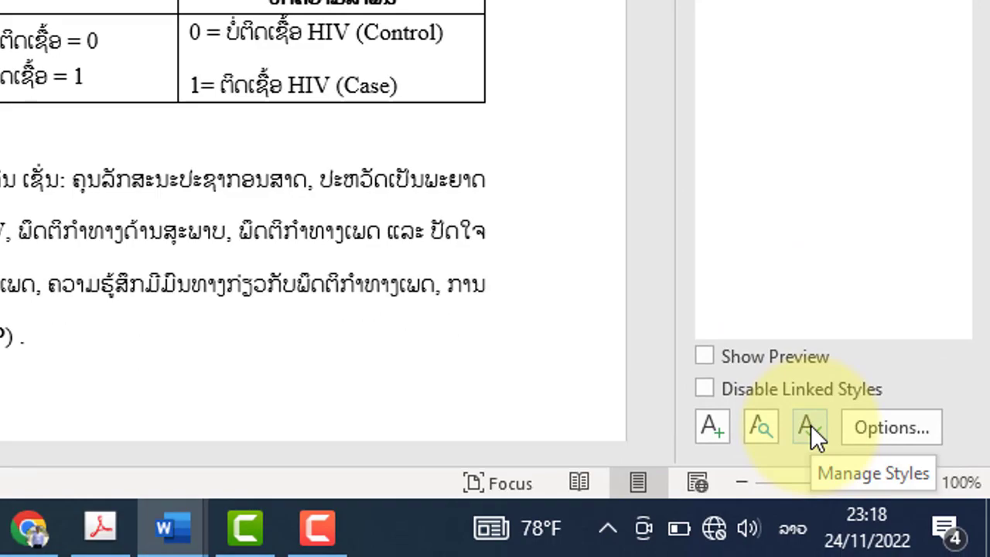
left_click(810, 425)
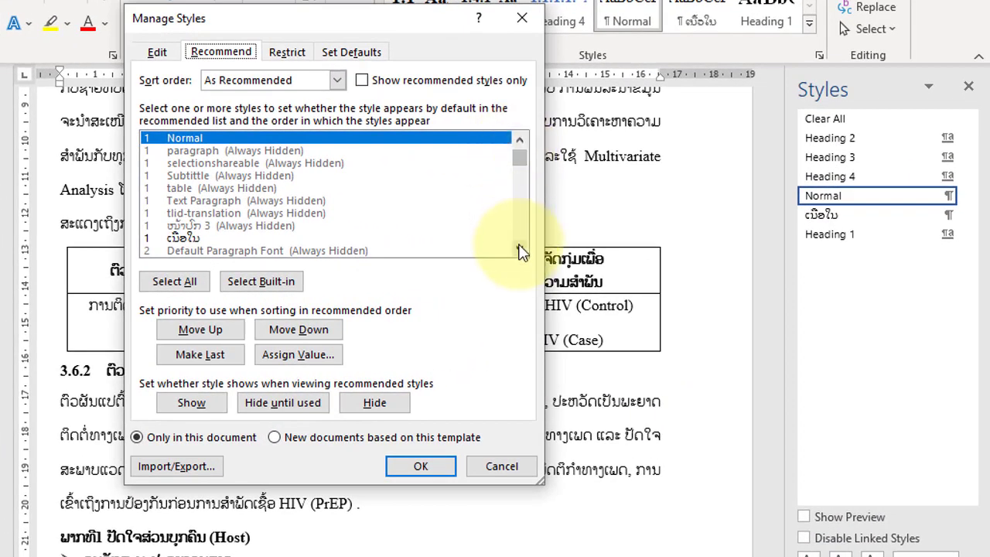
Find the hidden Caption style in the Recommend list, set it to Show, and confirm
left_click(520, 250)
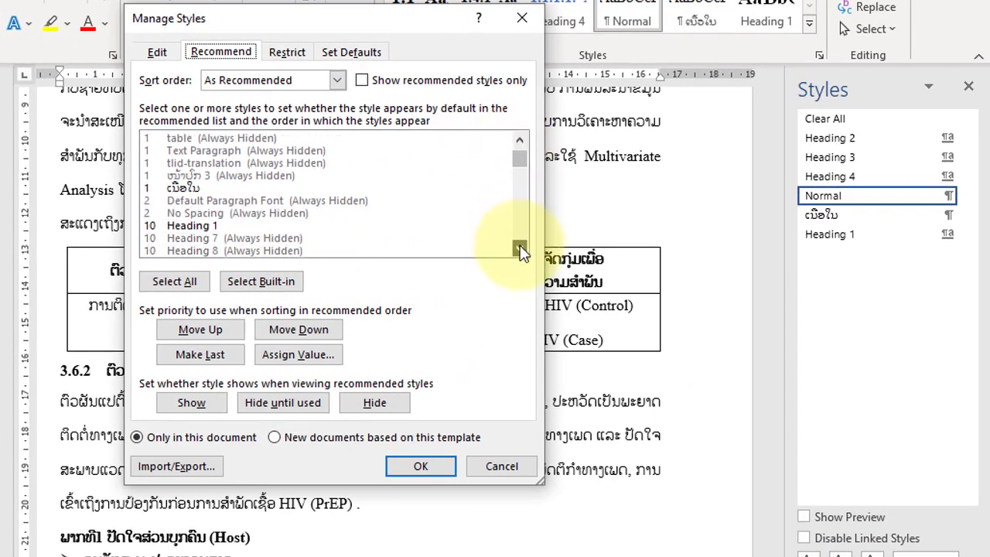
left_click(520, 249)
left_click(519, 250)
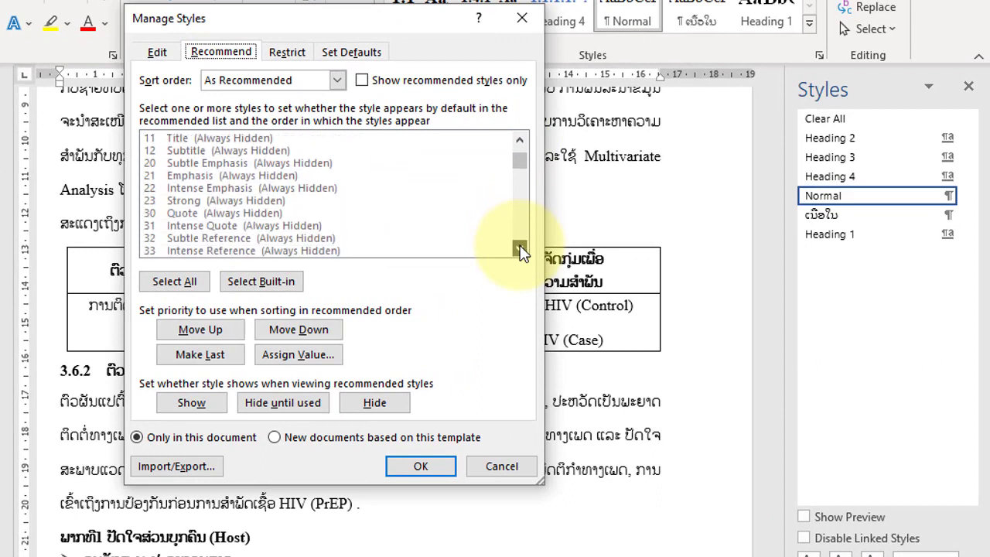
left_click(520, 249)
left_click(519, 250)
left_click(520, 250)
left_click(520, 250)
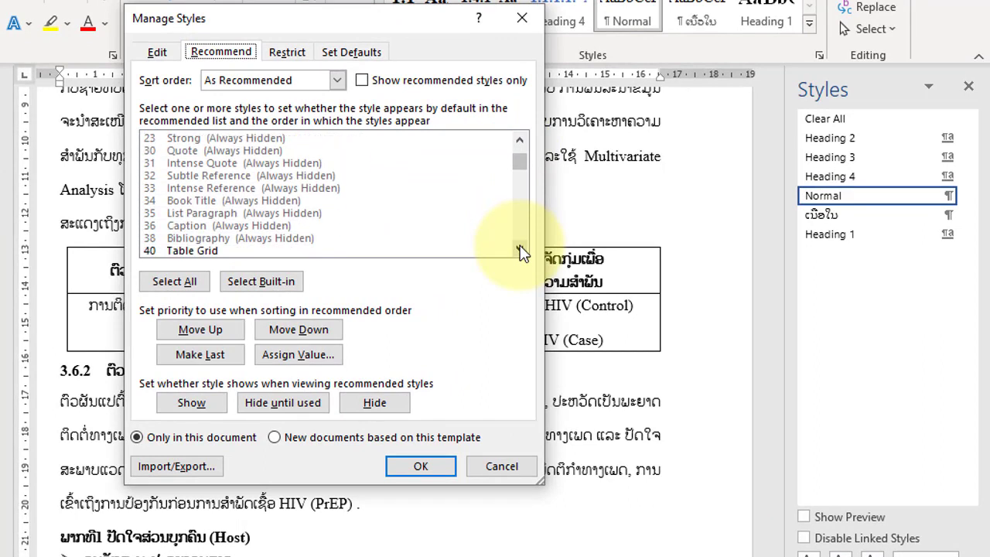
left_click(206, 225)
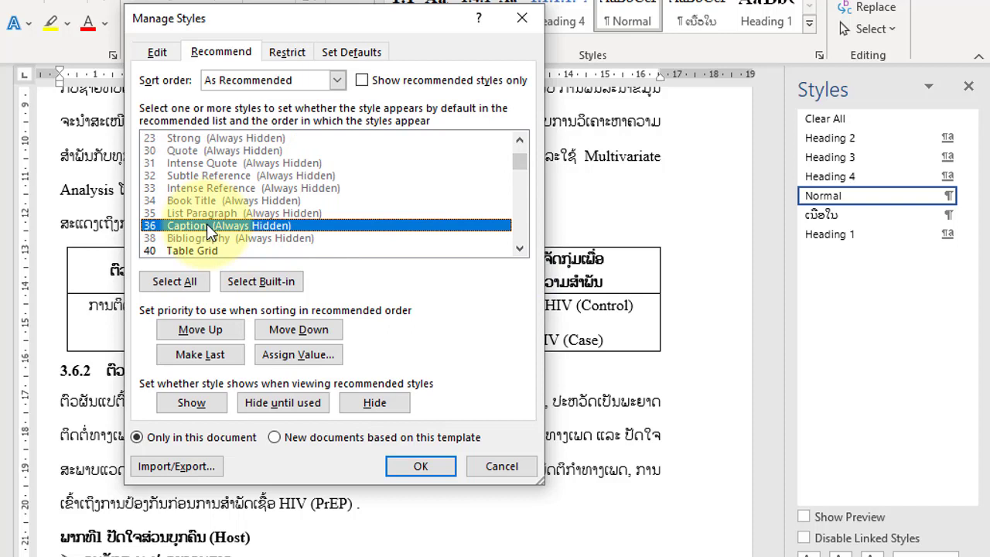
left_click(192, 404)
left_click(425, 467)
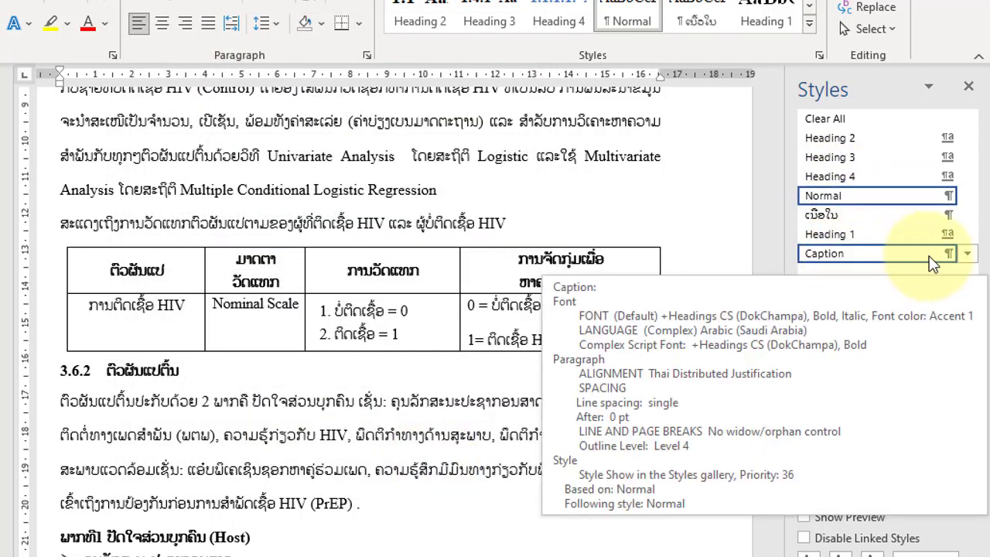
left_click(590, 206)
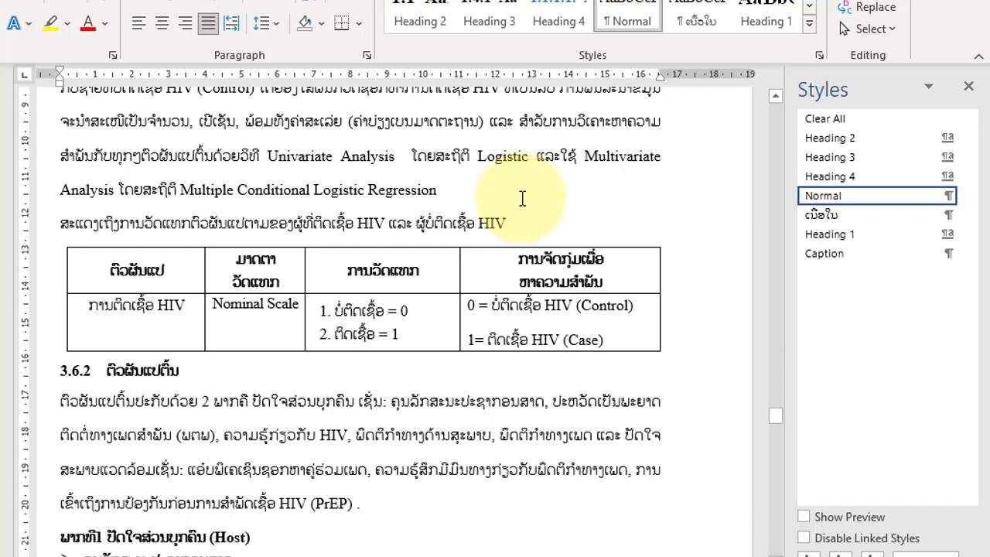
left_click(71, 221)
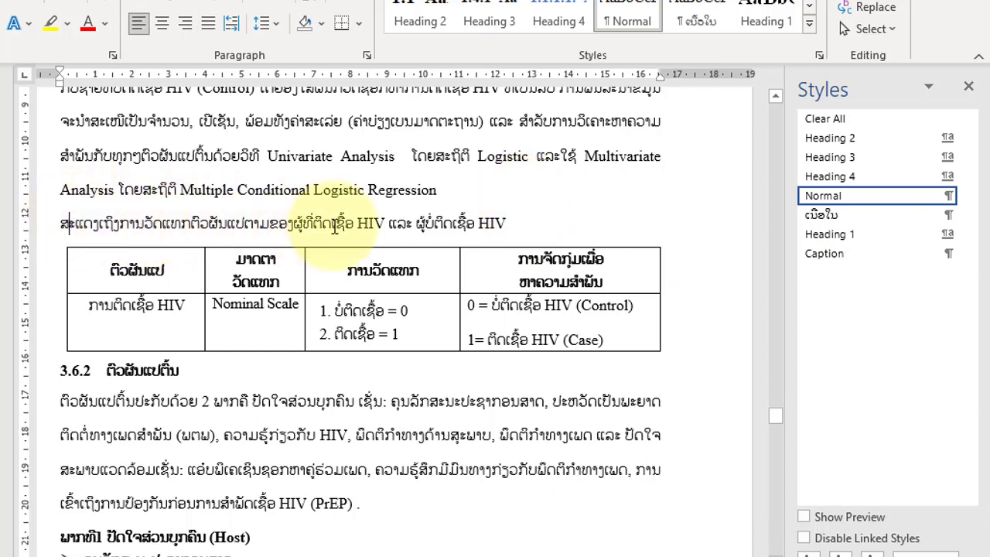
left_click(506, 224)
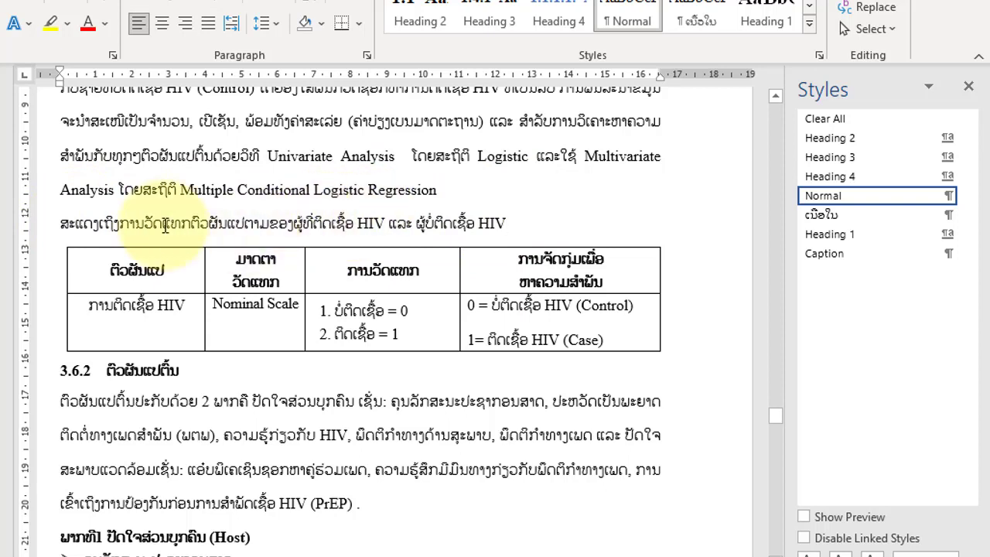
left_click(61, 223)
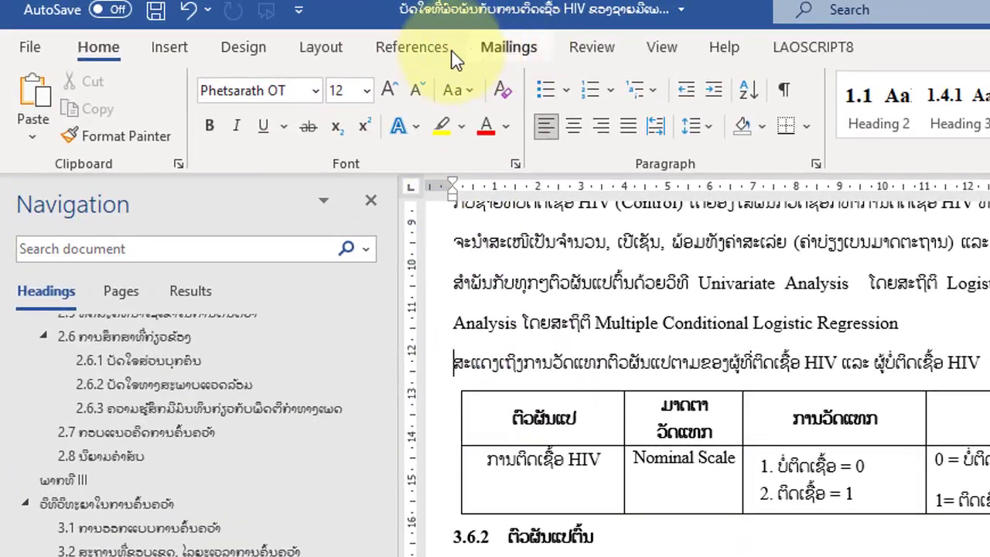
Create a new caption label 'ຕາຕະລາງ' and insert caption ຕາຕະລາງ 1 for the HIV variable table
left_click(432, 53)
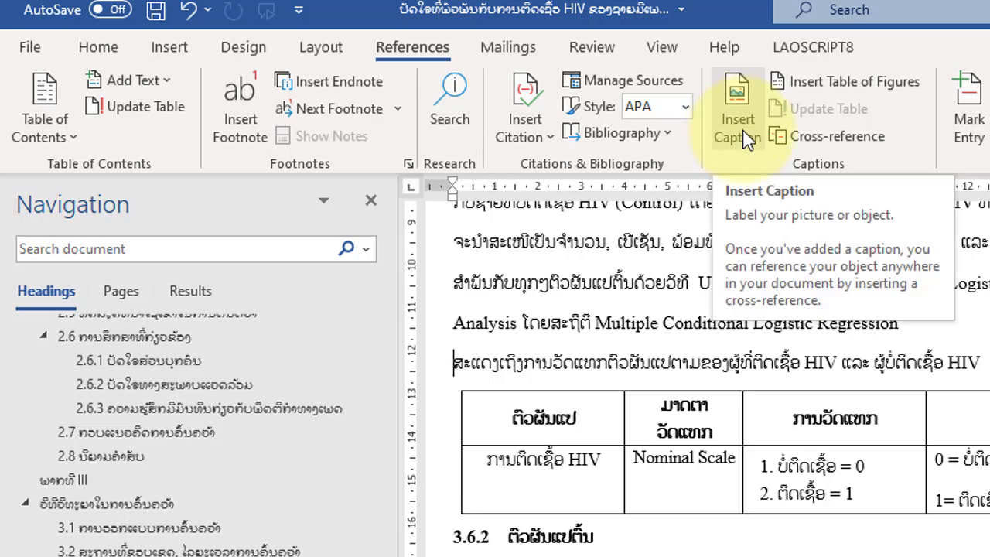
left_click(745, 138)
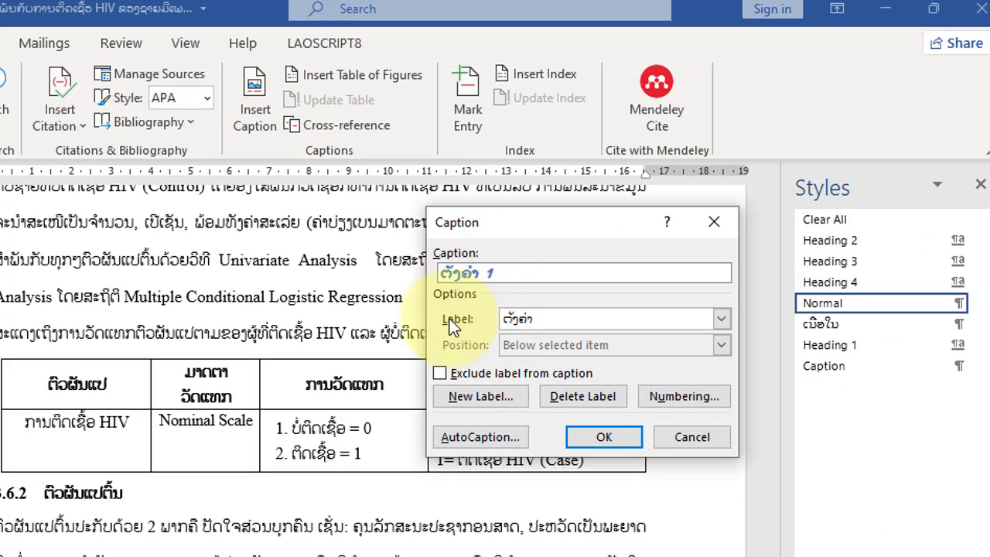
left_click(534, 320)
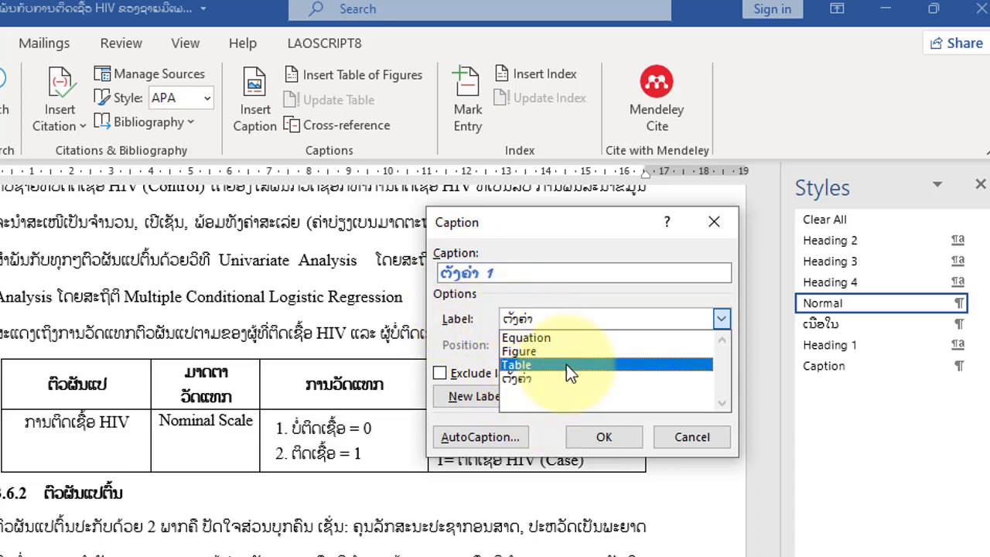
left_click(464, 327)
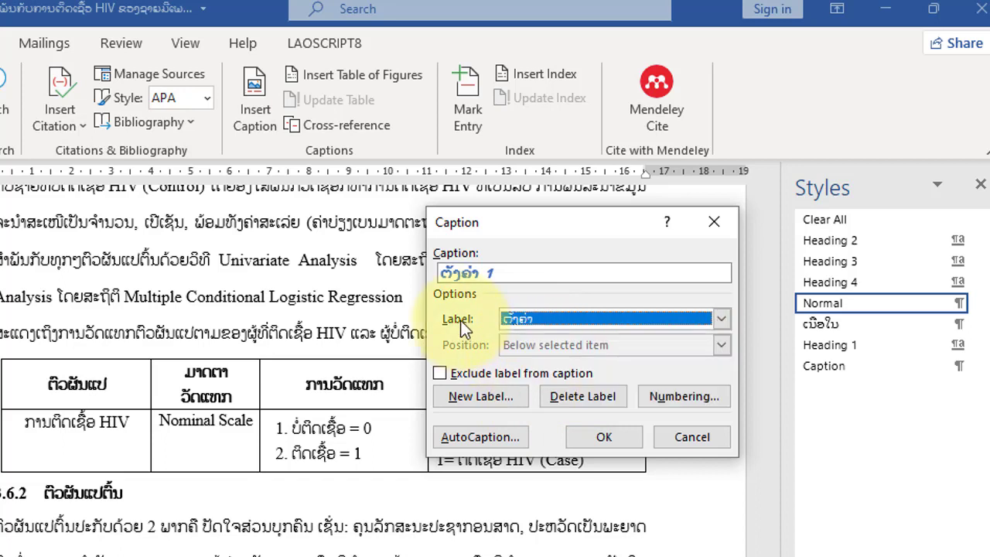
left_click(474, 397)
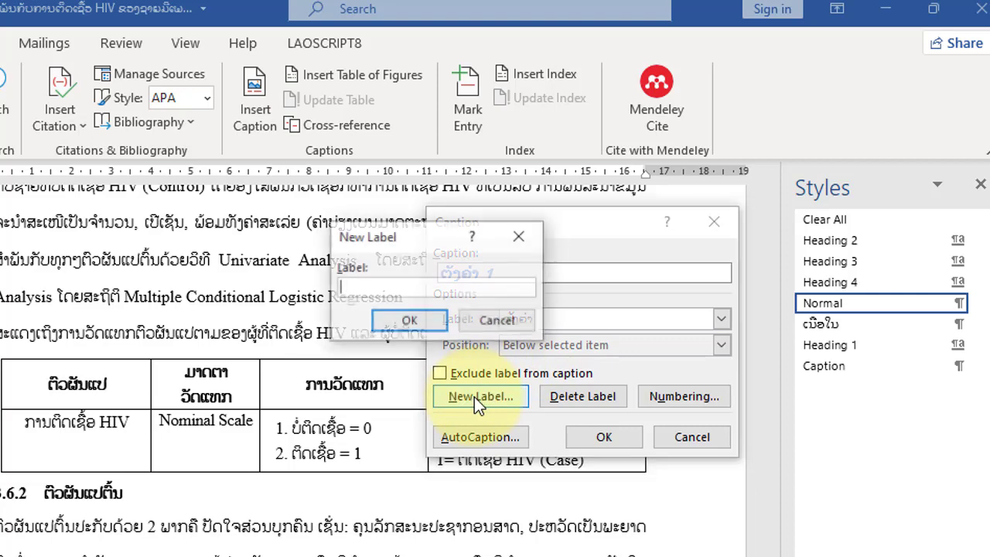
type("ຕ")
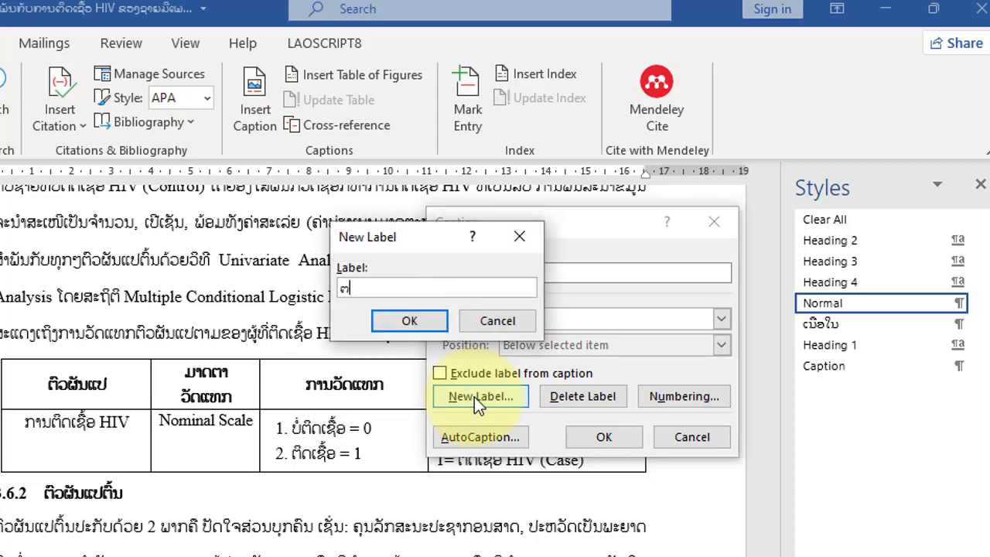
type("າຕ")
type("ະລາງ")
left_click(410, 322)
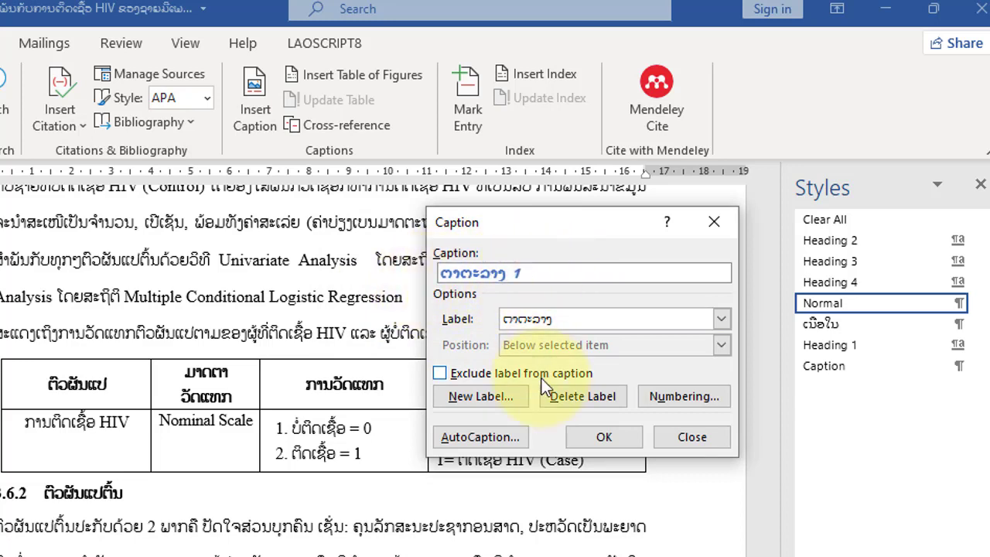
left_click(597, 434)
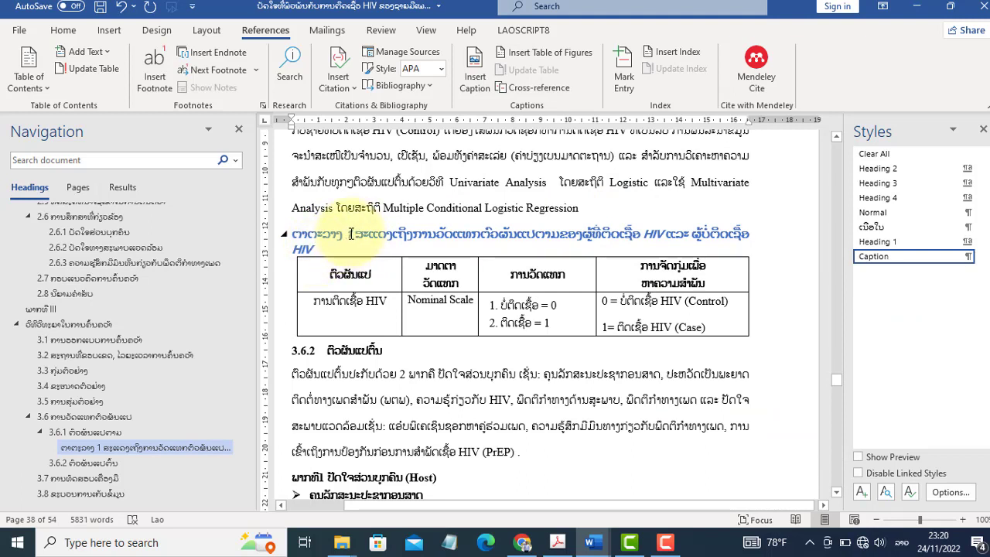
With the cursor in the new caption, open Modify for the Caption style in the Styles pane
left_click(352, 233)
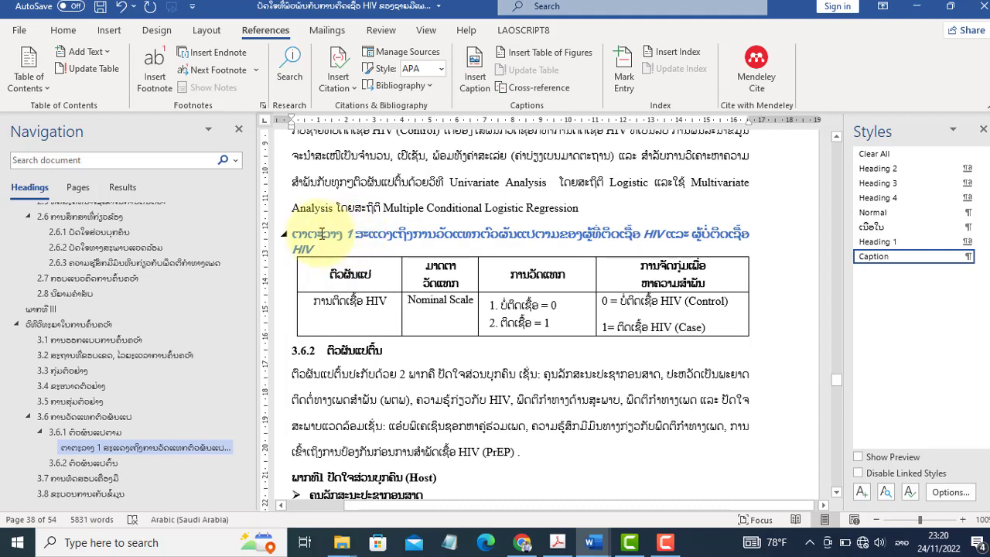
left_click(317, 233)
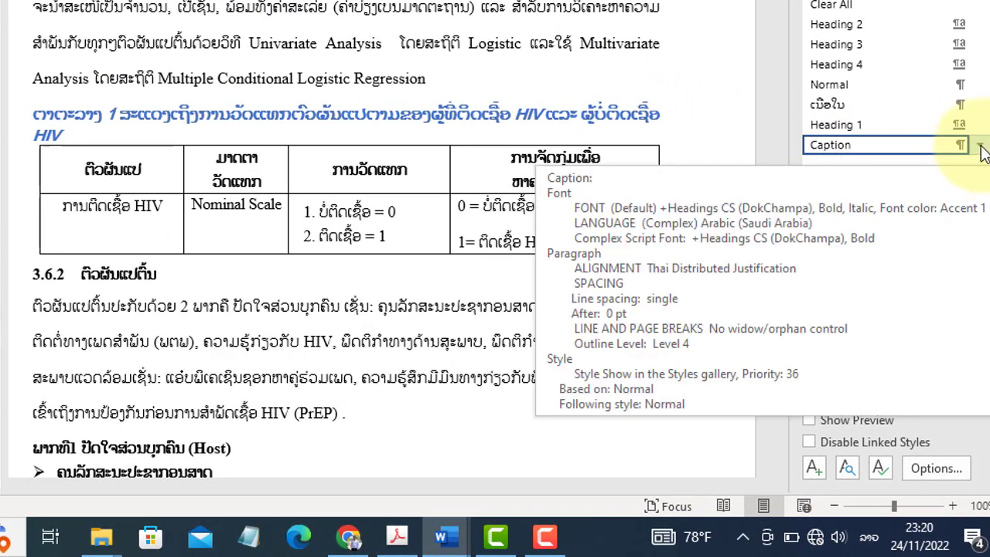
left_click(980, 145)
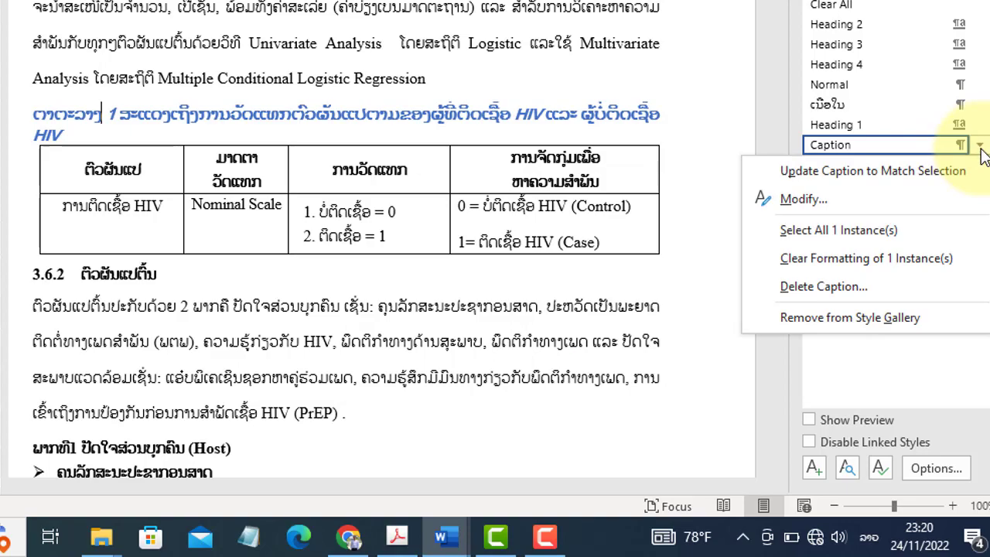
left_click(820, 201)
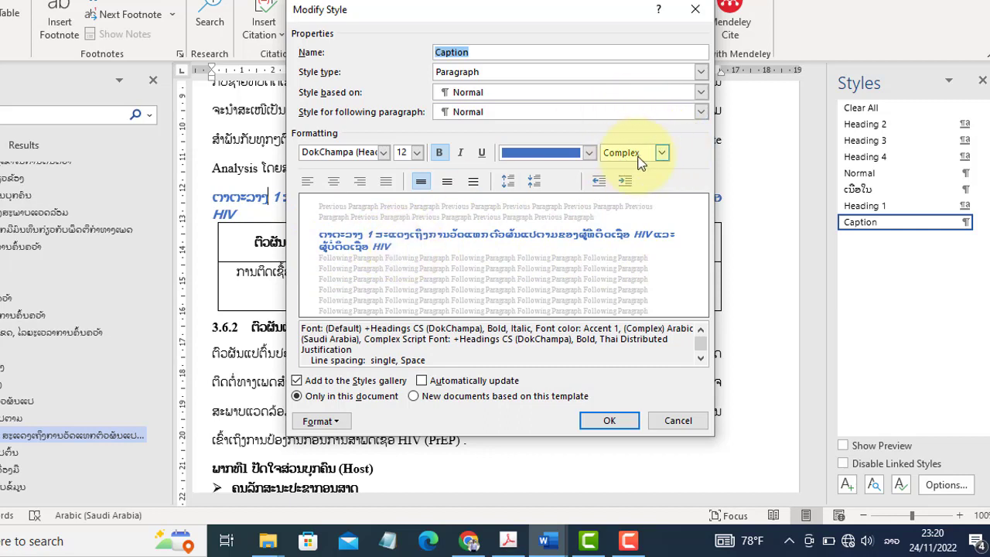
Set the Caption style font to Phetsarath OT, size 12, colour Automatic
left_click(383, 152)
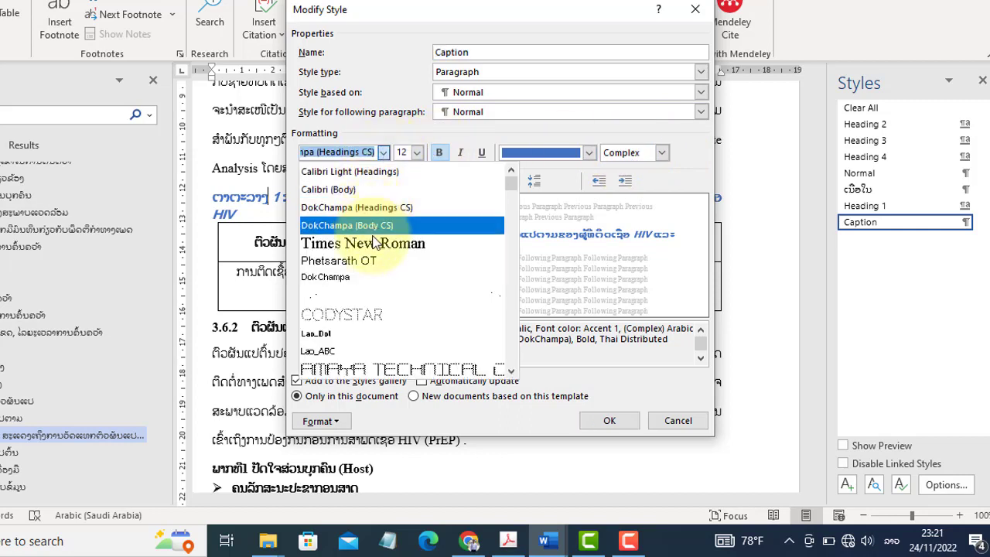
left_click(373, 262)
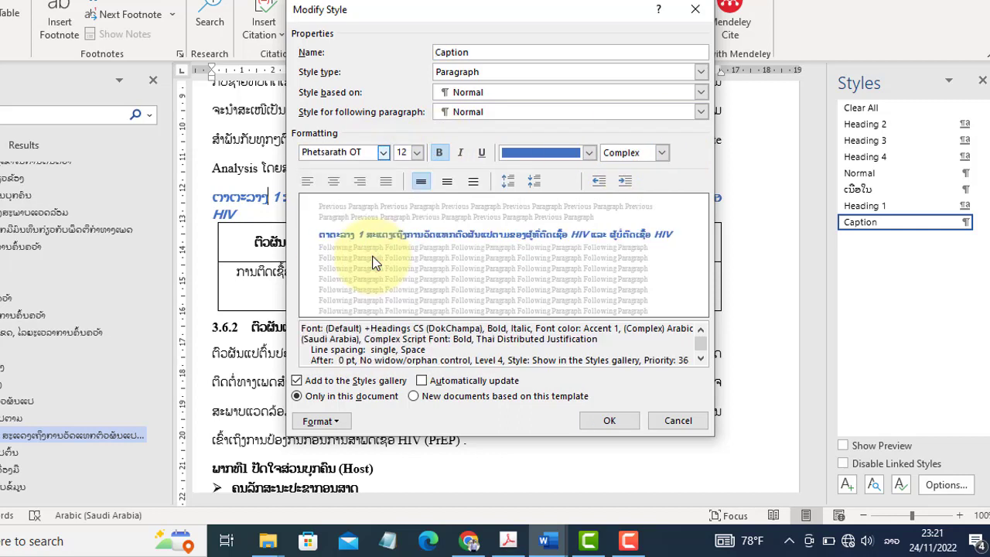
left_click(418, 153)
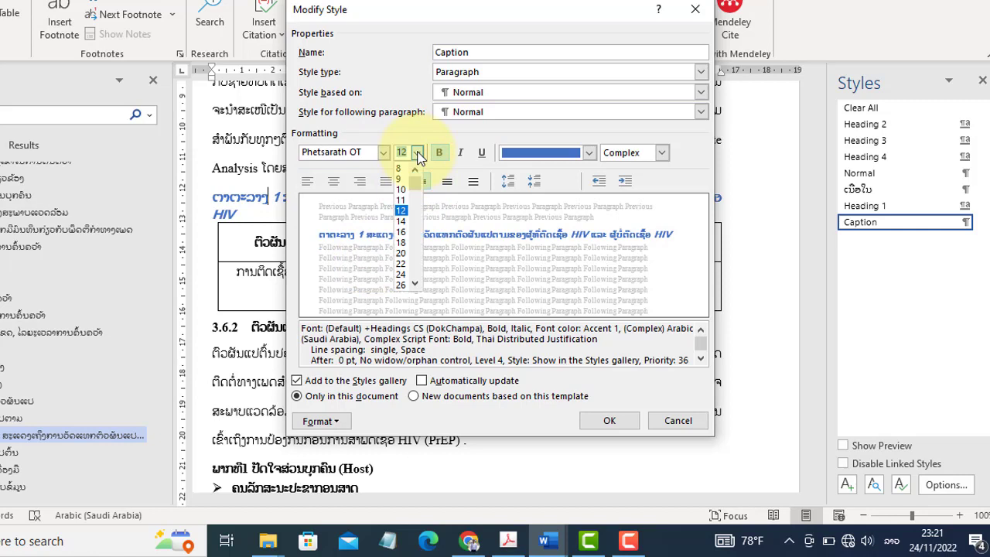
left_click(407, 211)
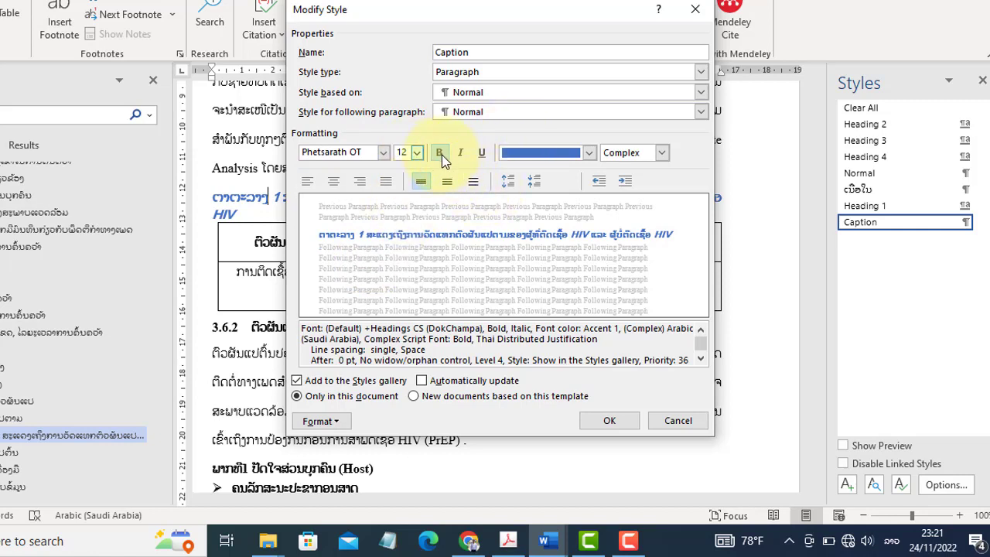
left_click(545, 150)
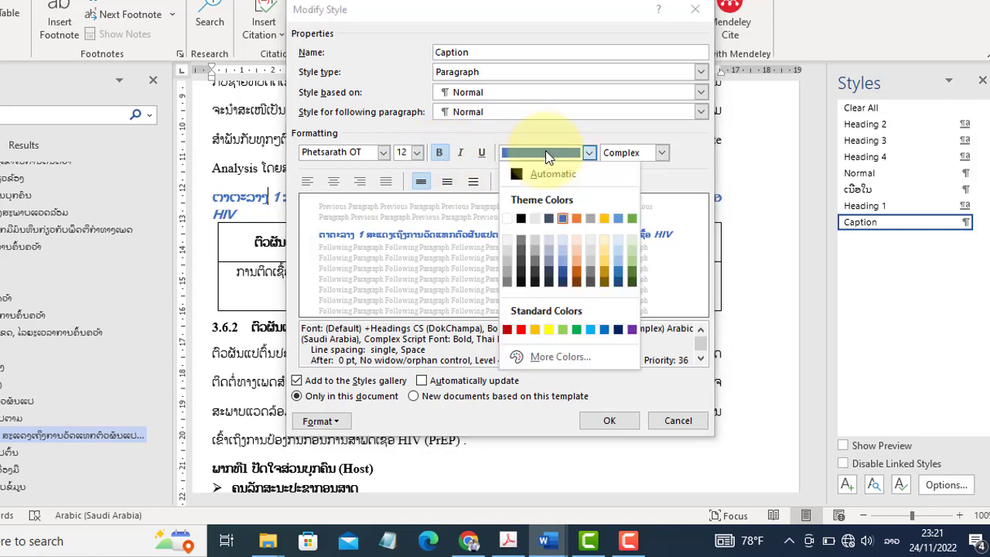
left_click(545, 174)
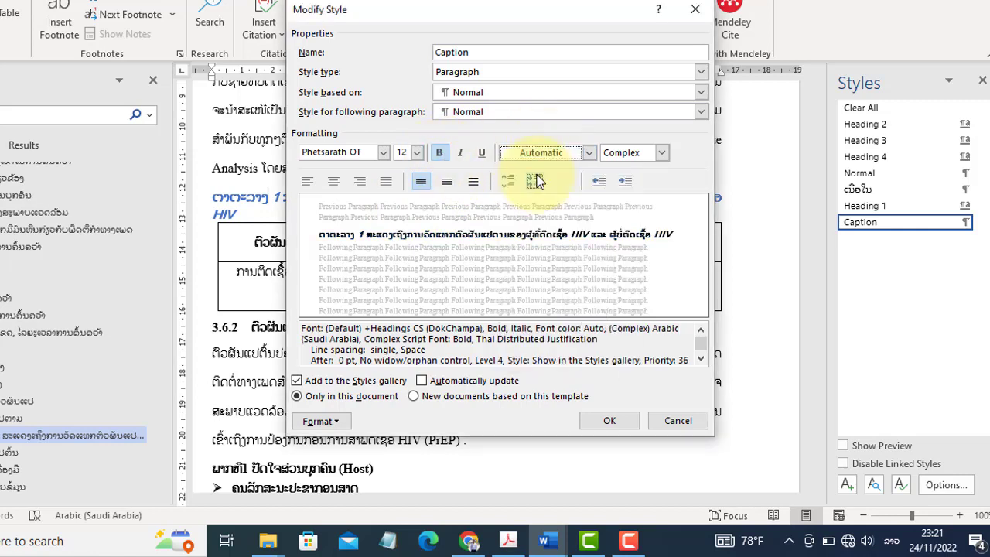
Use Times New Roman for Latin text, turn off italic, and apply the modified Caption style
left_click(662, 154)
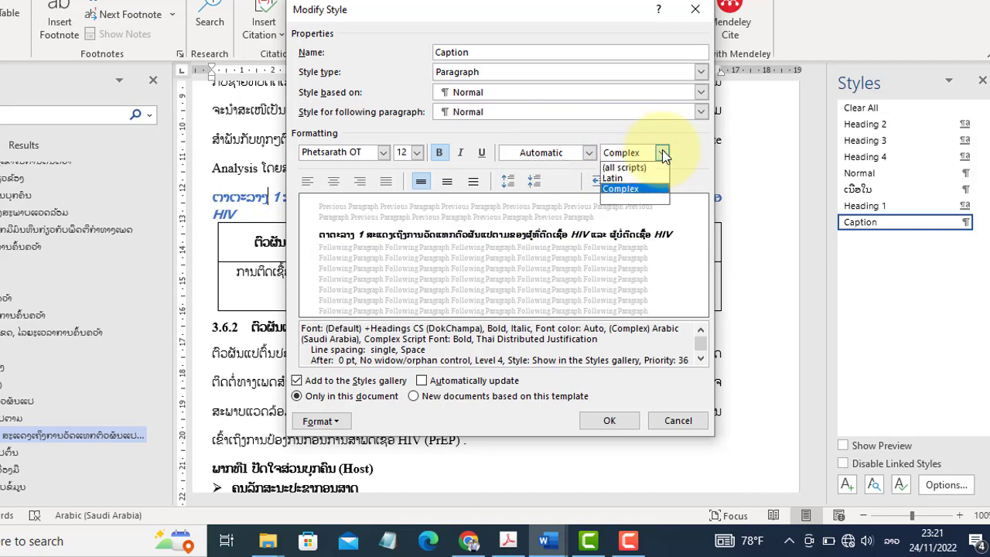
left_click(628, 179)
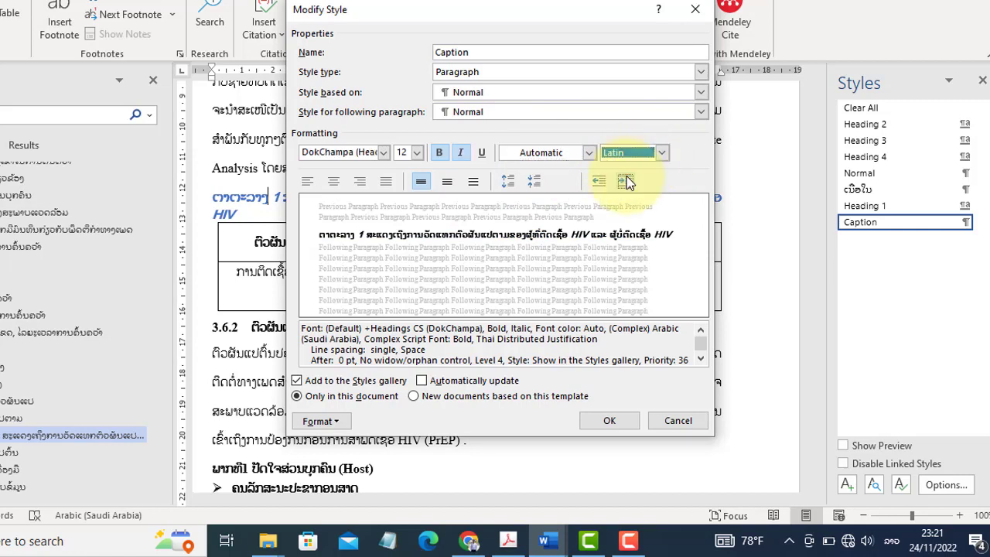
left_click(383, 153)
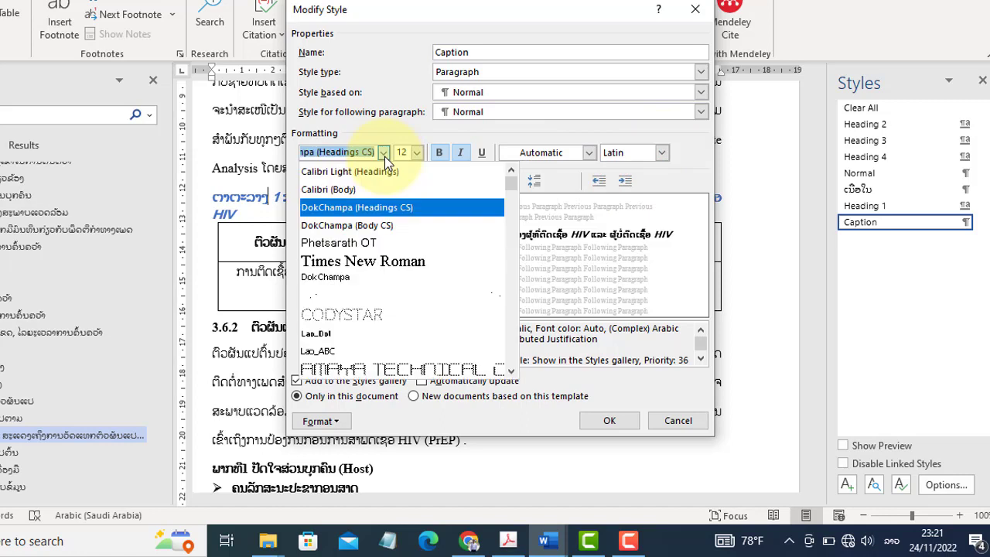
left_click(381, 263)
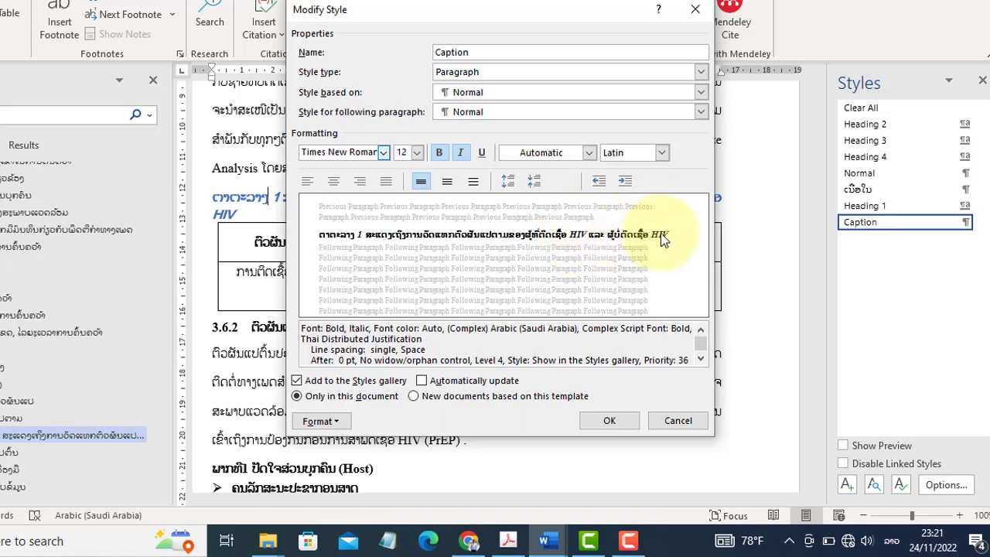
left_click(461, 153)
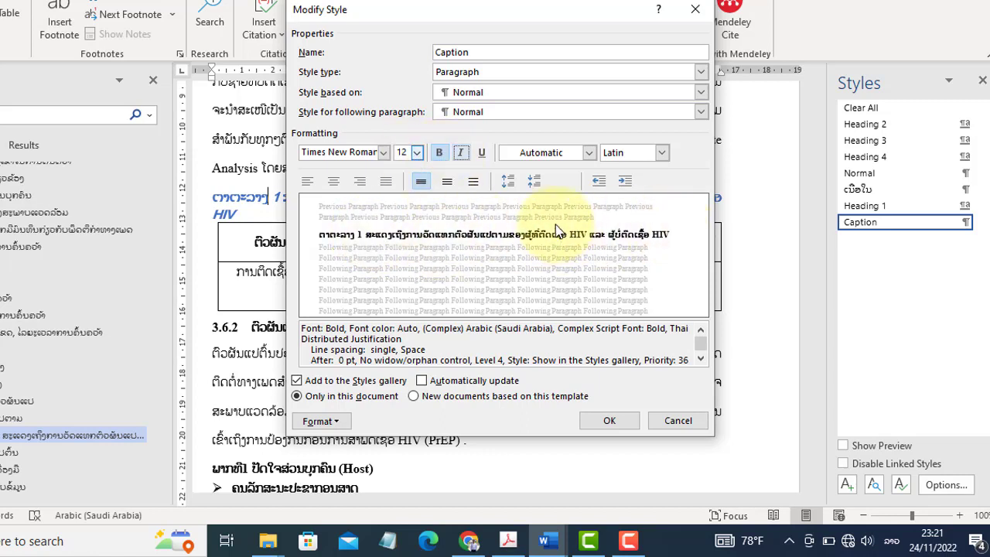
left_click(609, 422)
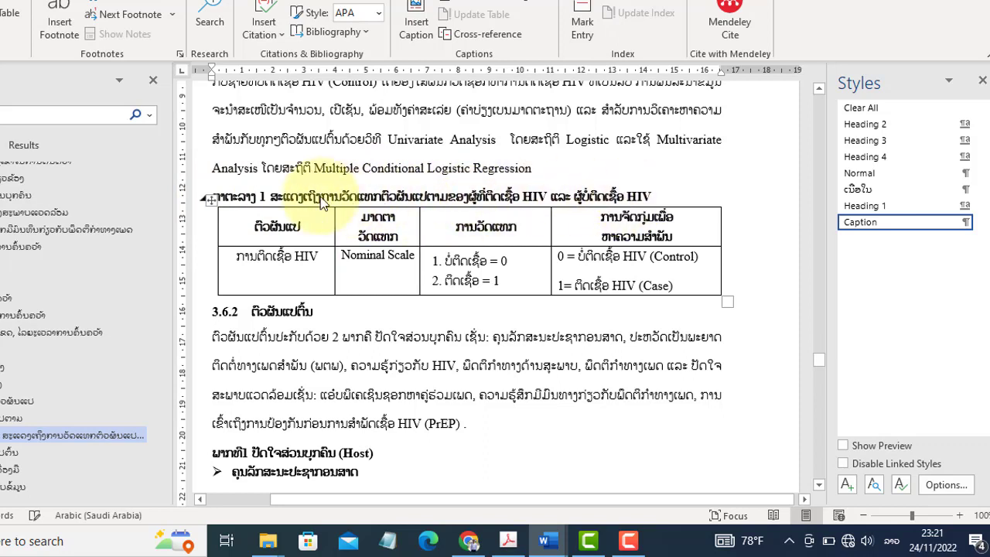
left_click(255, 196)
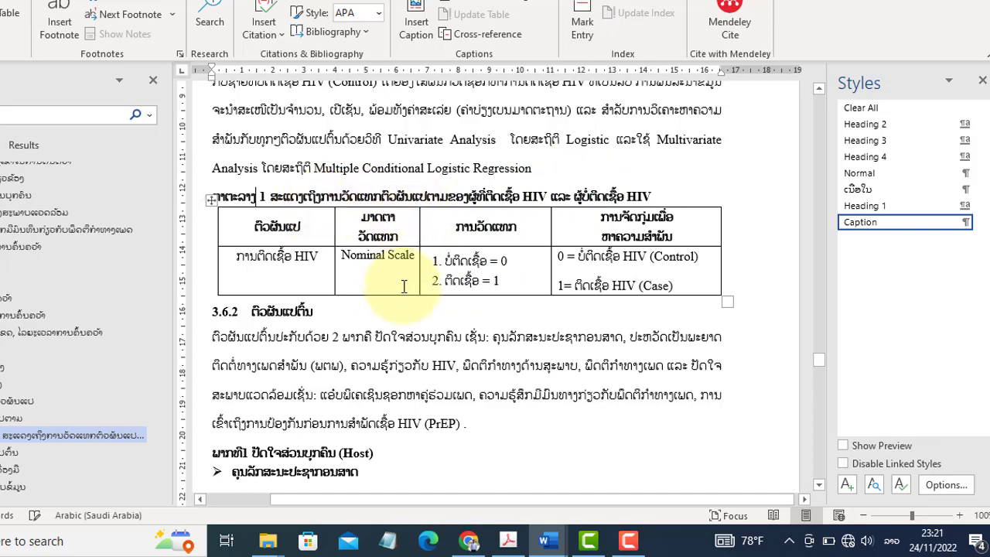
Insert caption ຕາຕະລາງ 2 before the demographic-characteristics table title, remove the extra space, and reapply Caption style
scroll(403, 286, "down", 1)
scroll(407, 302, "down", 1)
scroll(406, 303, "down", 2)
scroll(406, 304, "down", 2)
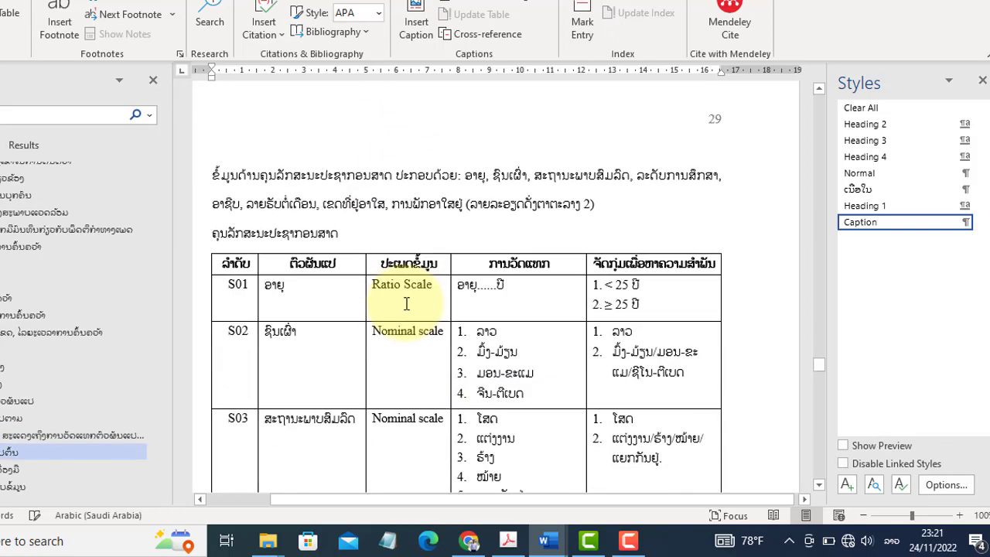
scroll(406, 304, "down", 2)
scroll(405, 302, "down", 1)
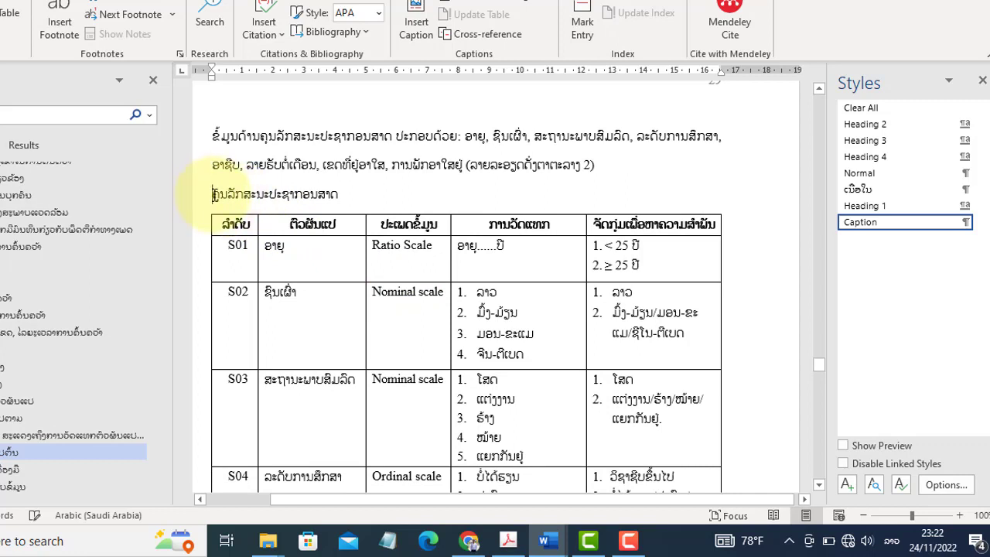
left_click(213, 193)
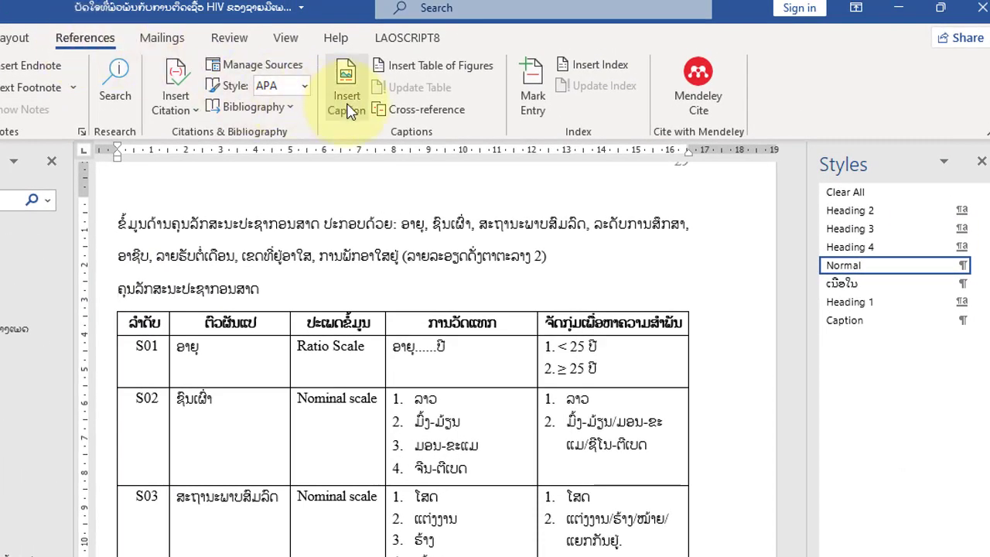
left_click(350, 111)
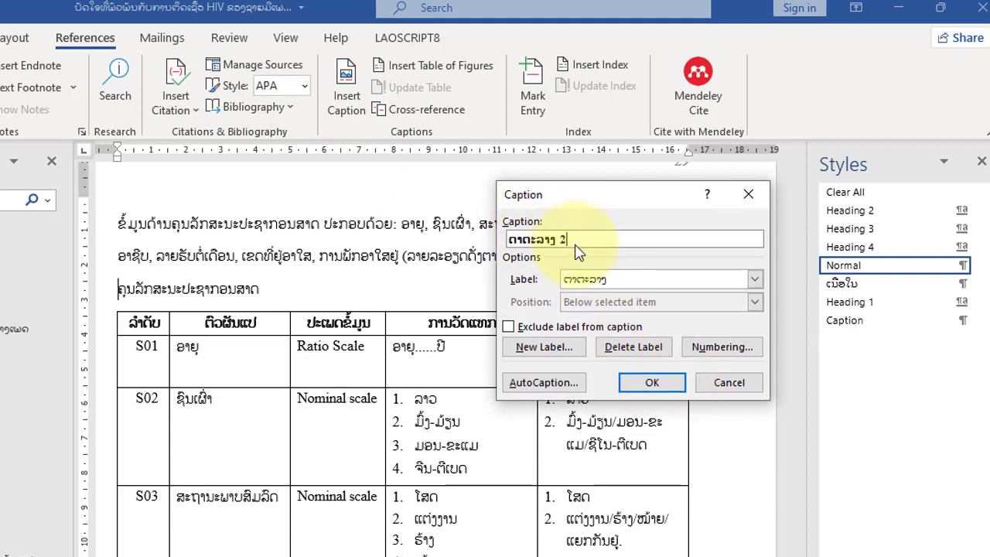
left_click(651, 384)
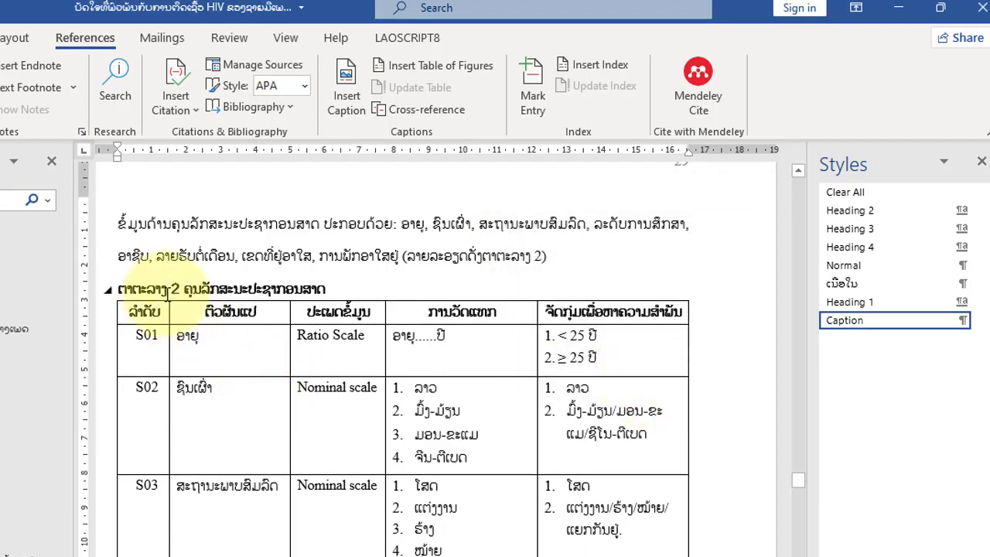
key("BackSpace")
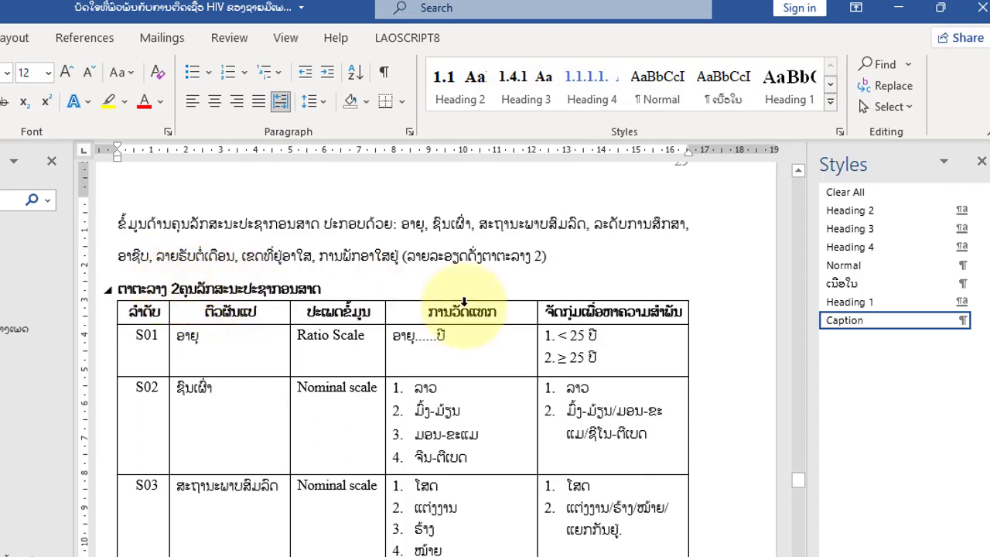
left_click(867, 327)
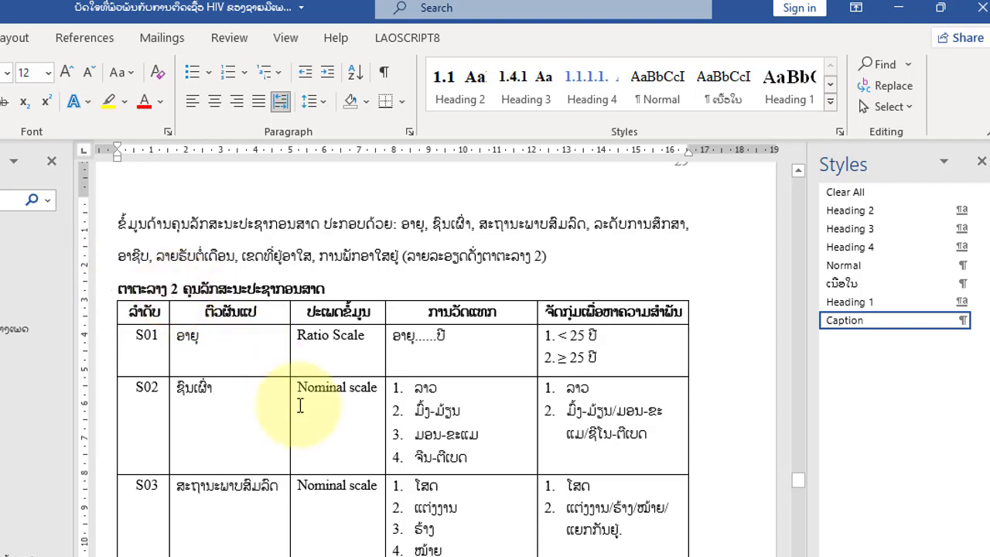
Apply Caption style to the STI history table's title line and insert caption ຕາຕະລາງ 3
scroll(298, 405, "down", 5)
scroll(298, 405, "down", 2)
scroll(302, 412, "down", 3)
scroll(302, 412, "down", 5)
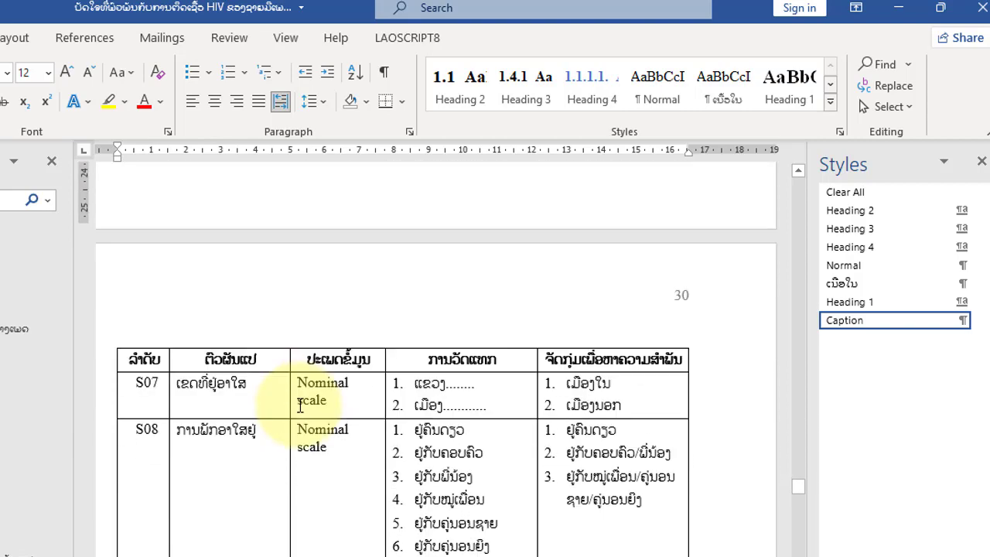
scroll(300, 406, "down", 2)
scroll(298, 402, "down", 1)
scroll(297, 401, "down", 2)
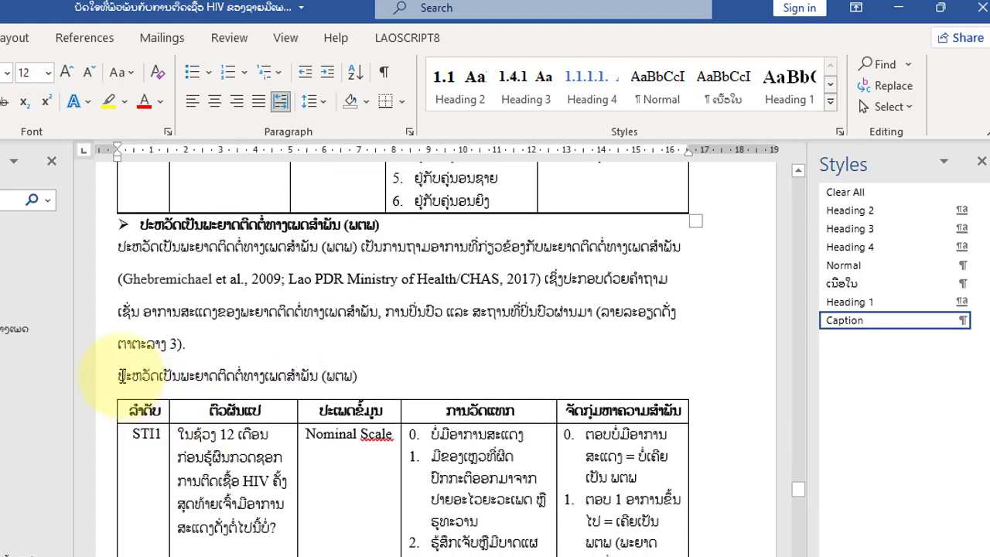
left_click(118, 376)
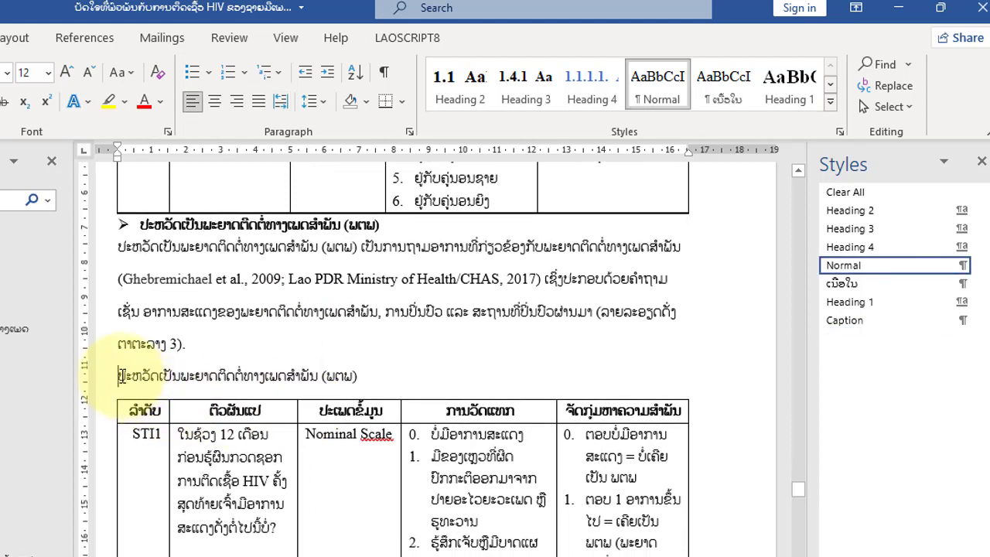
key("ctrl+z")
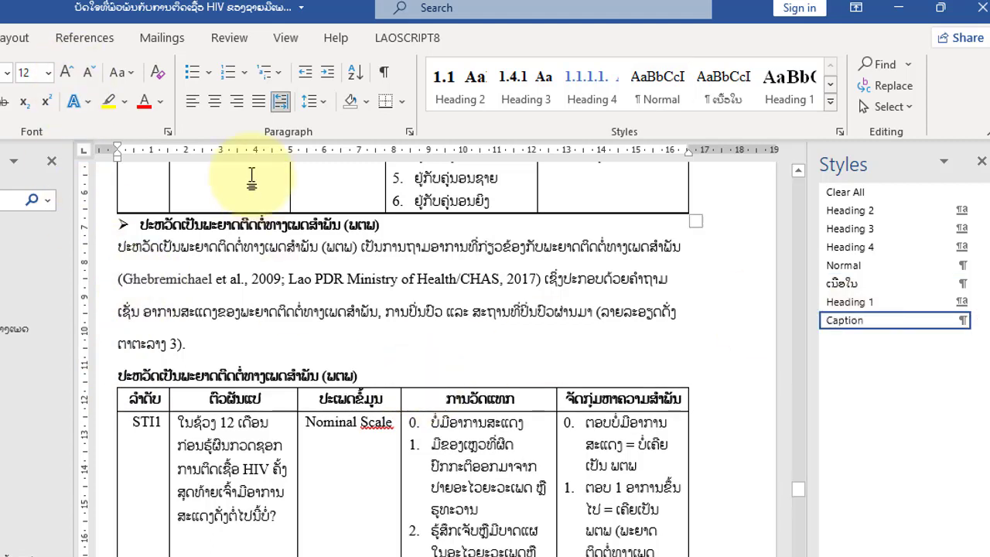
left_click(92, 43)
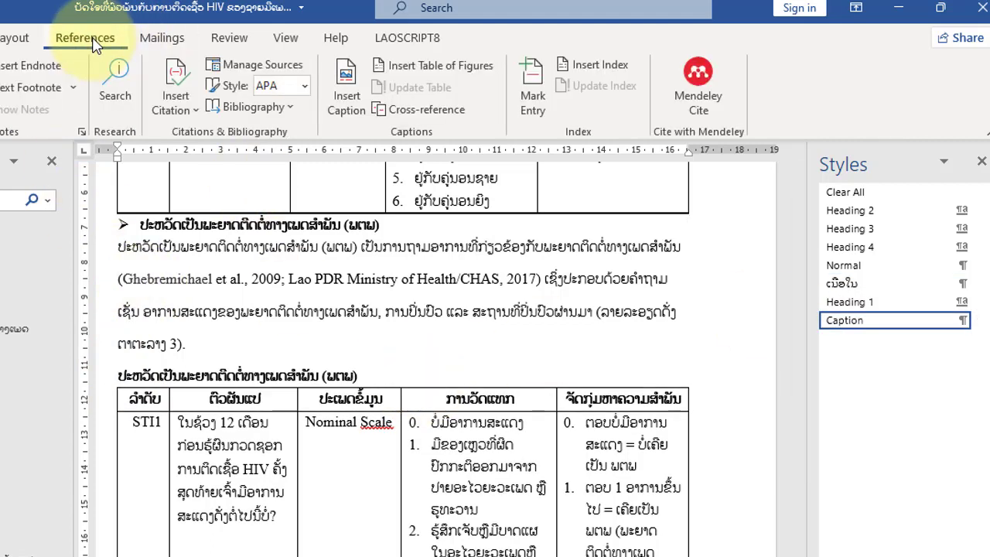
left_click(354, 107)
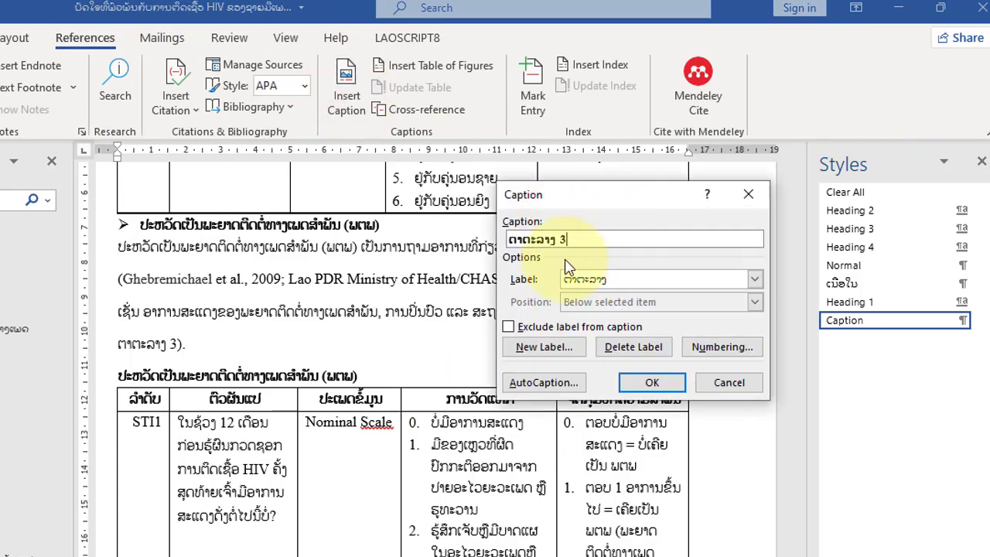
left_click(650, 385)
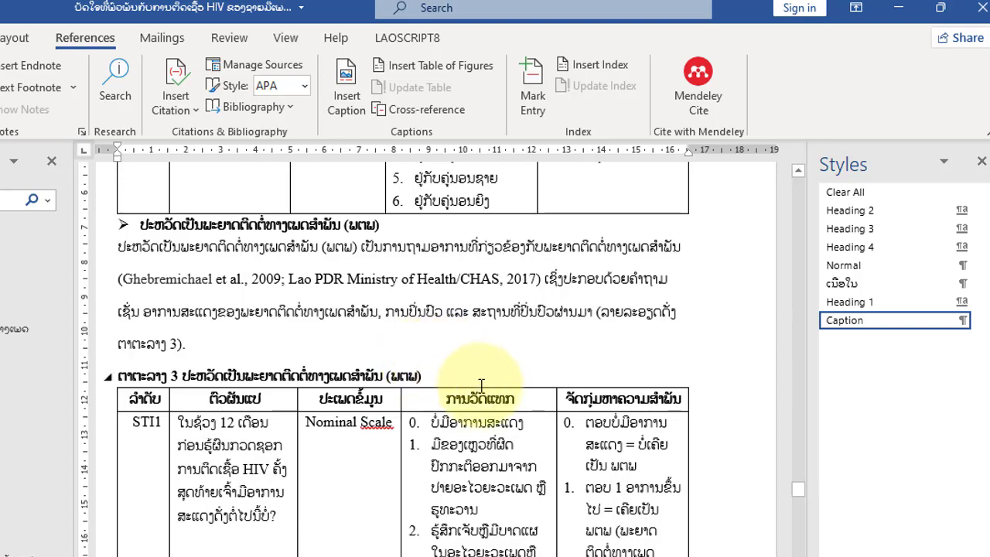
Insert caption ຕາຕະລາງ 4 at the start of the HIV knowledge table title
scroll(472, 379, "down", 5)
scroll(480, 385, "down", 3)
scroll(481, 387, "down", 3)
scroll(481, 387, "down", 3)
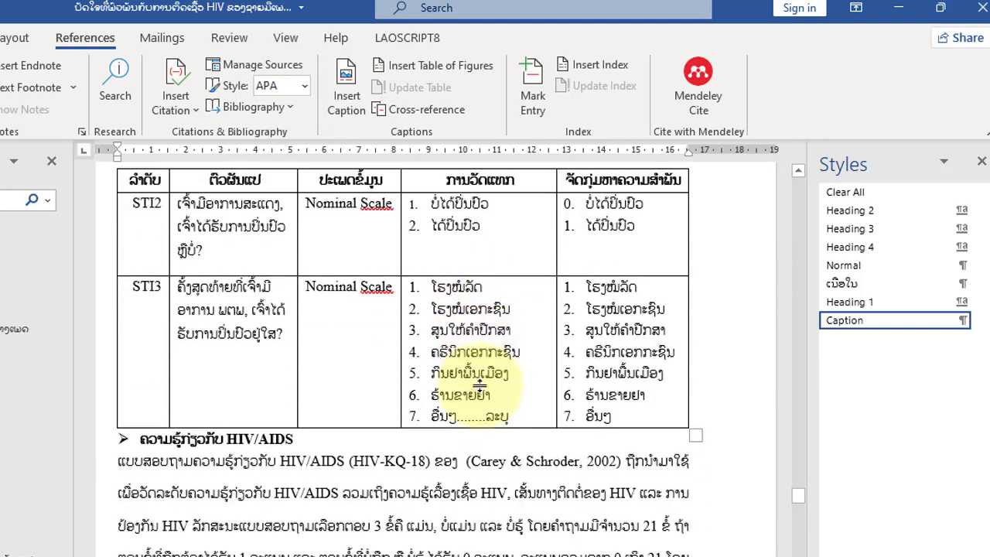
scroll(481, 387, "down", 2)
scroll(481, 387, "down", 3)
scroll(481, 387, "down", 3)
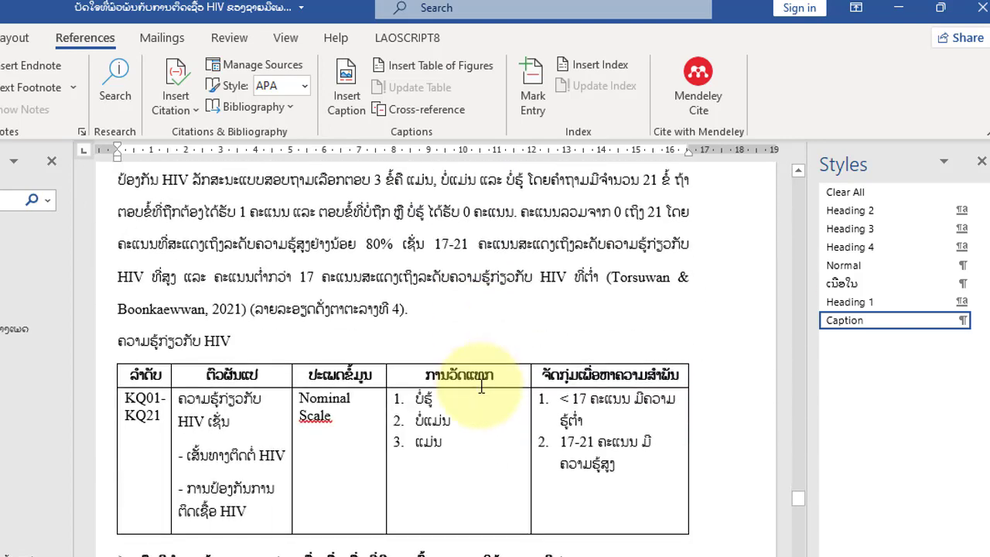
left_click(120, 342)
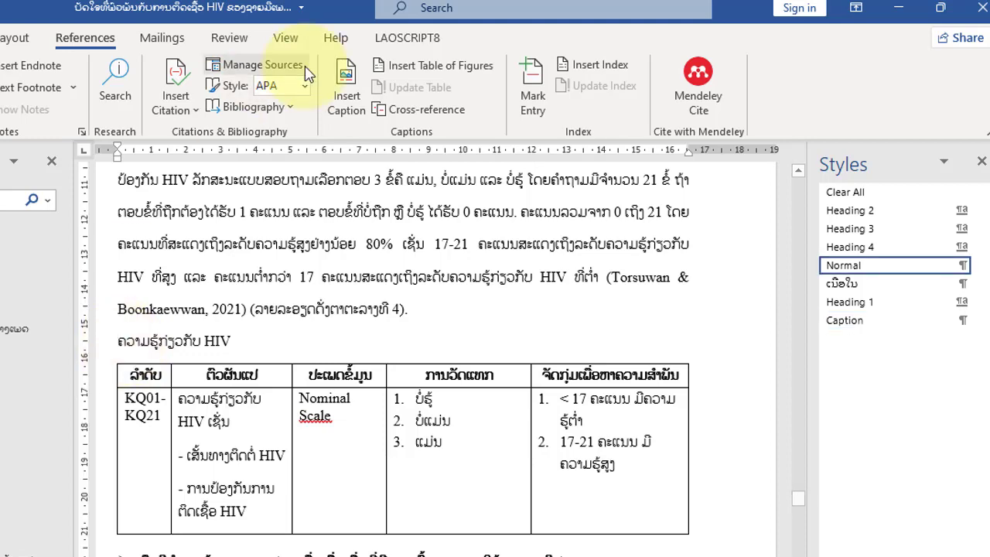
left_click(346, 85)
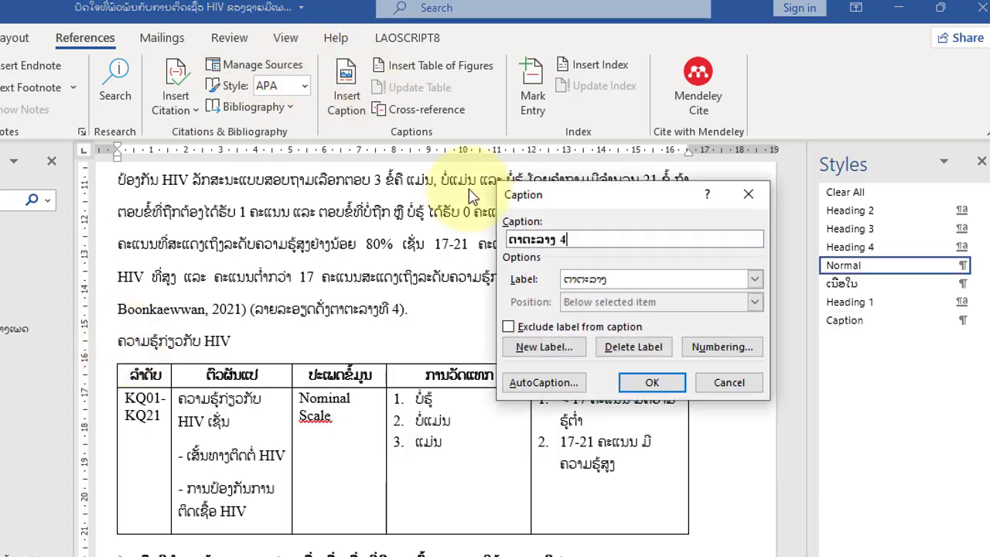
left_click(650, 383)
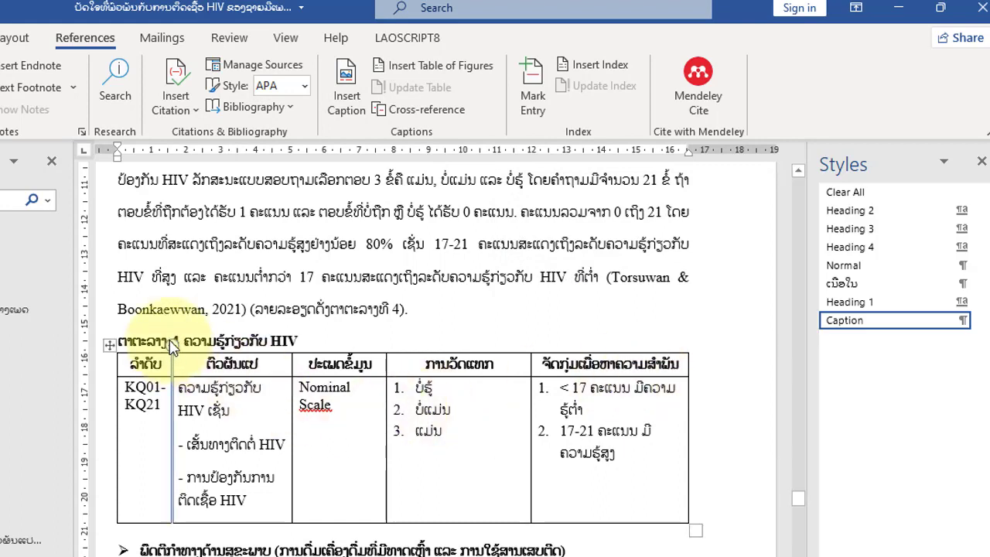
mouse_move(184, 340)
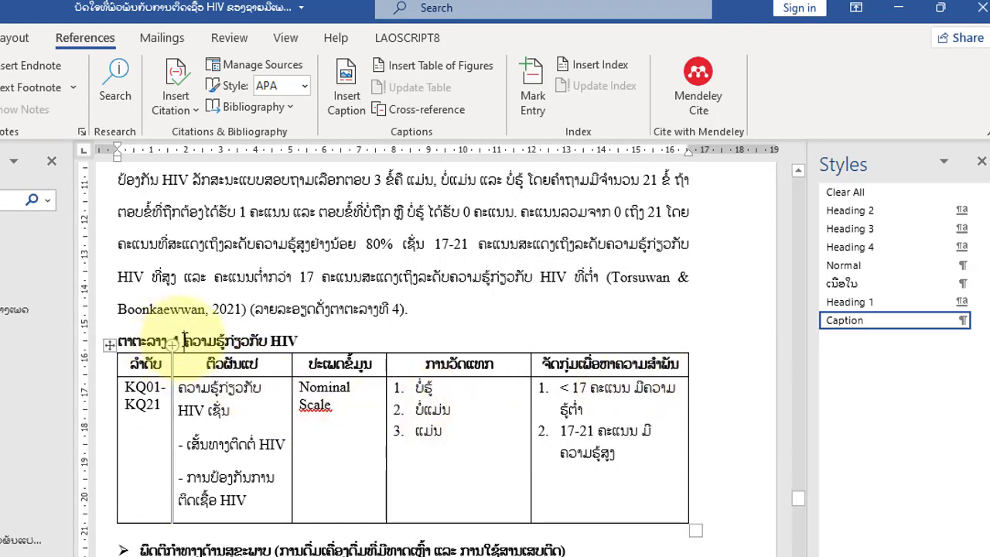
left_click(831, 321)
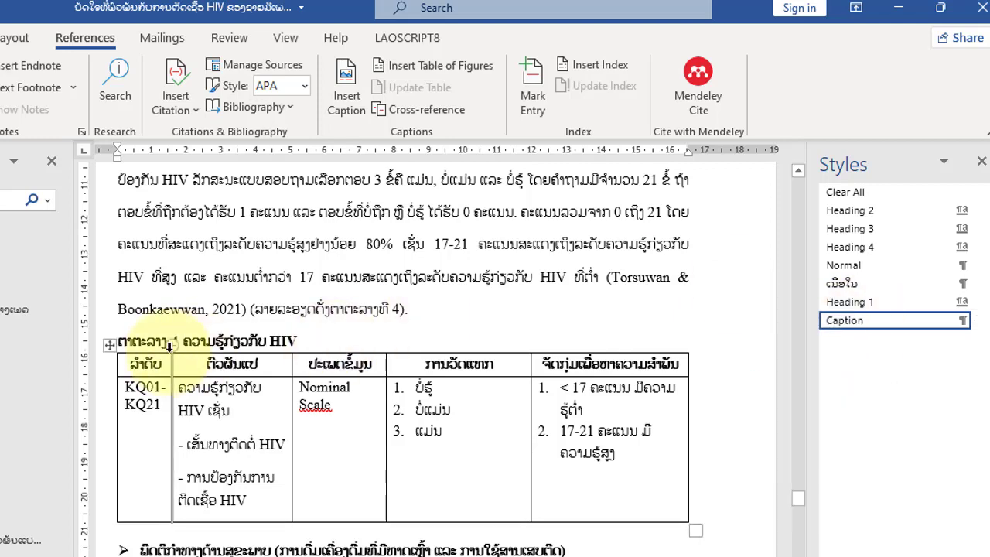
Insert caption ຕາຕະລາງ 5 before the drinking and drug-use behaviour table title
type("4")
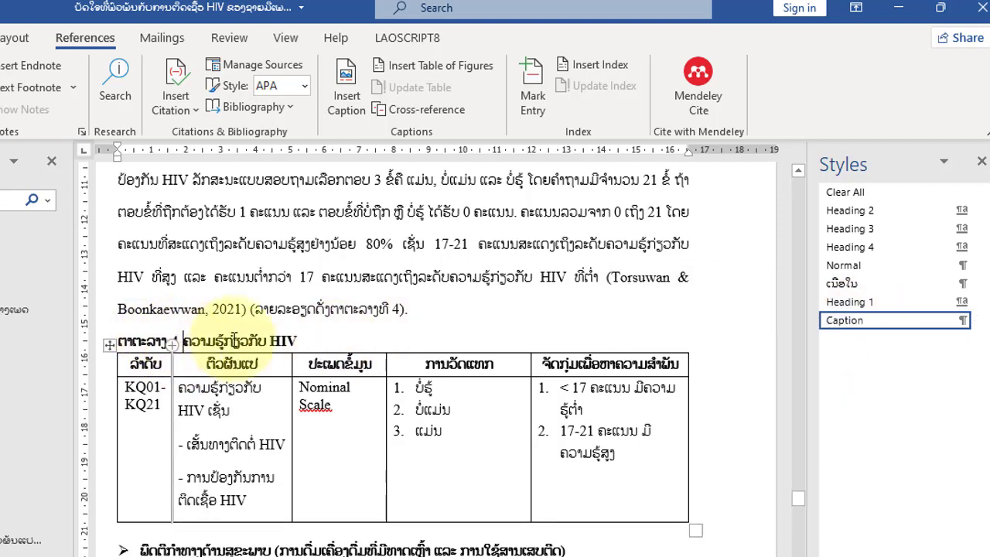
scroll(251, 345, "down", 3)
scroll(247, 341, "down", 3)
scroll(246, 340, "down", 2)
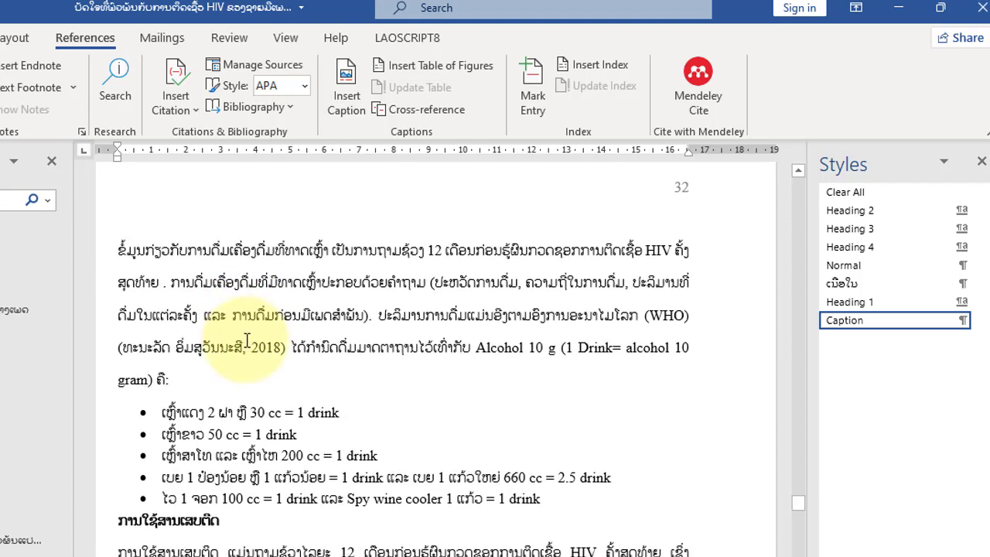
scroll(246, 341, "down", 2)
scroll(247, 341, "down", 1)
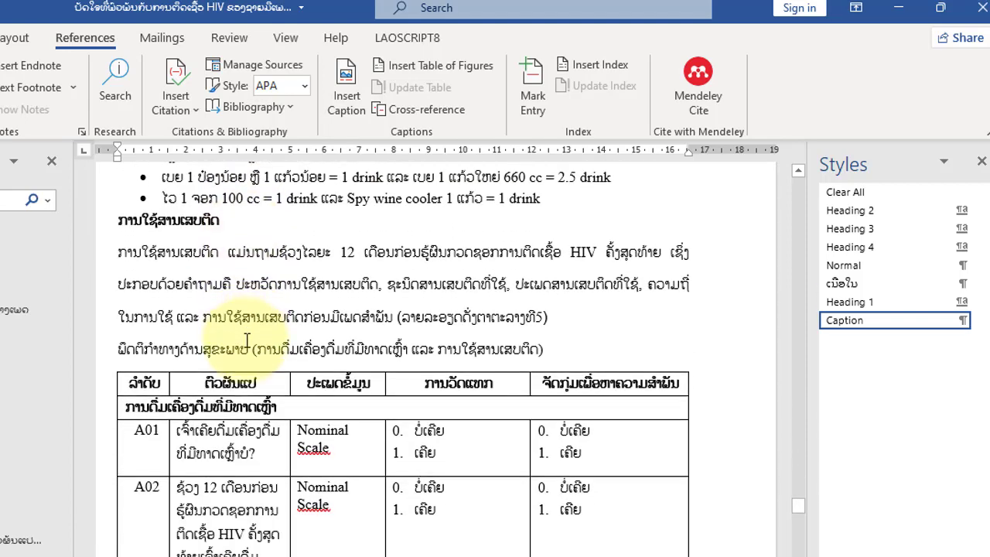
left_click(119, 348)
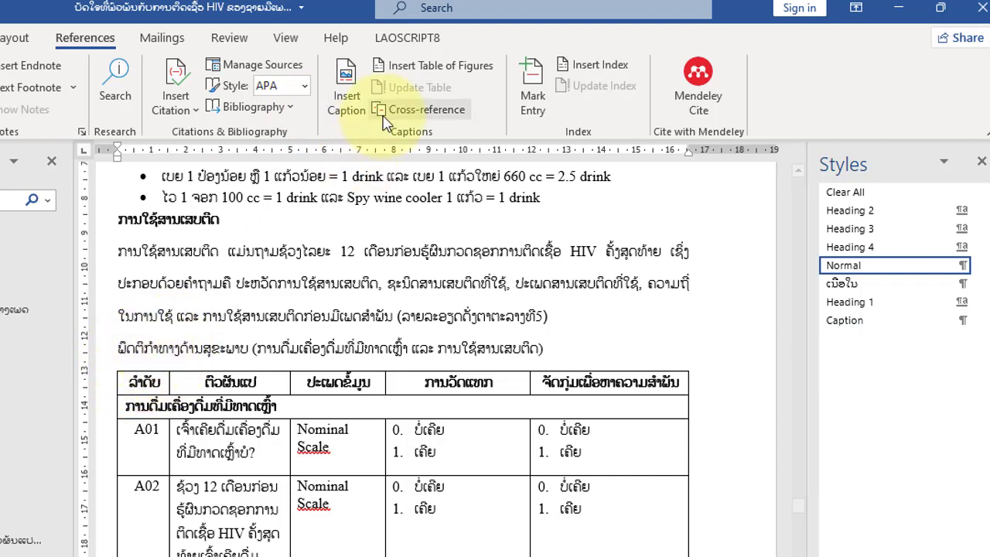
left_click(352, 110)
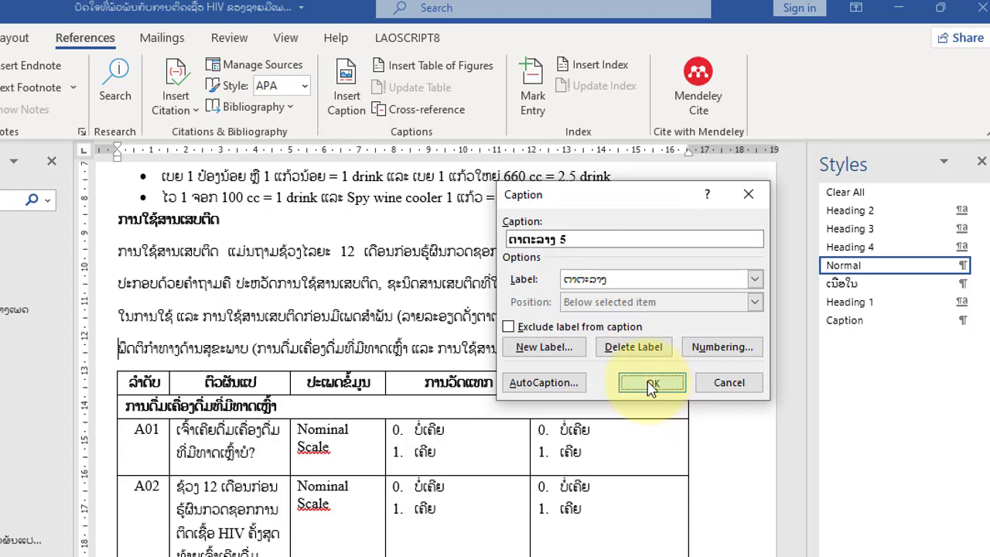
left_click(652, 384)
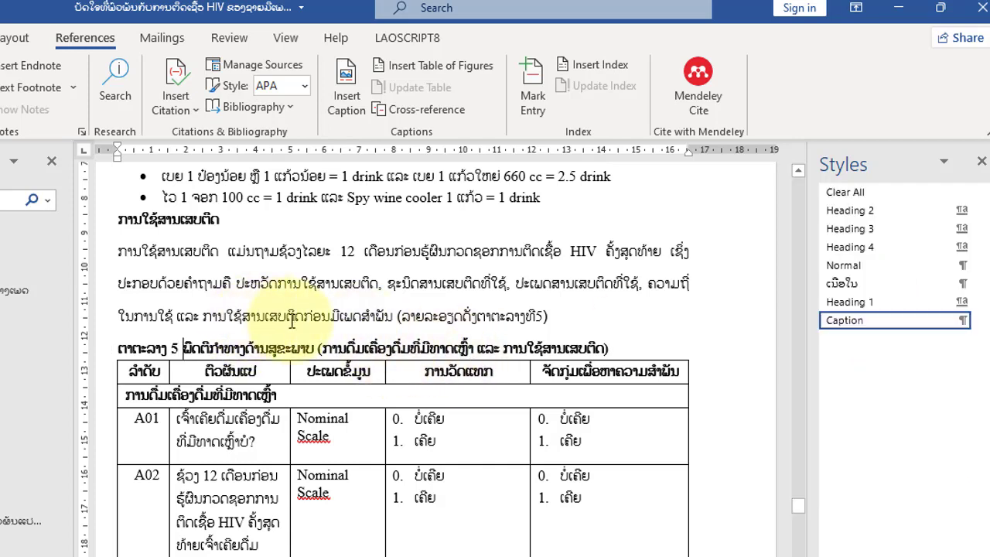
scroll(263, 324, "down", 2)
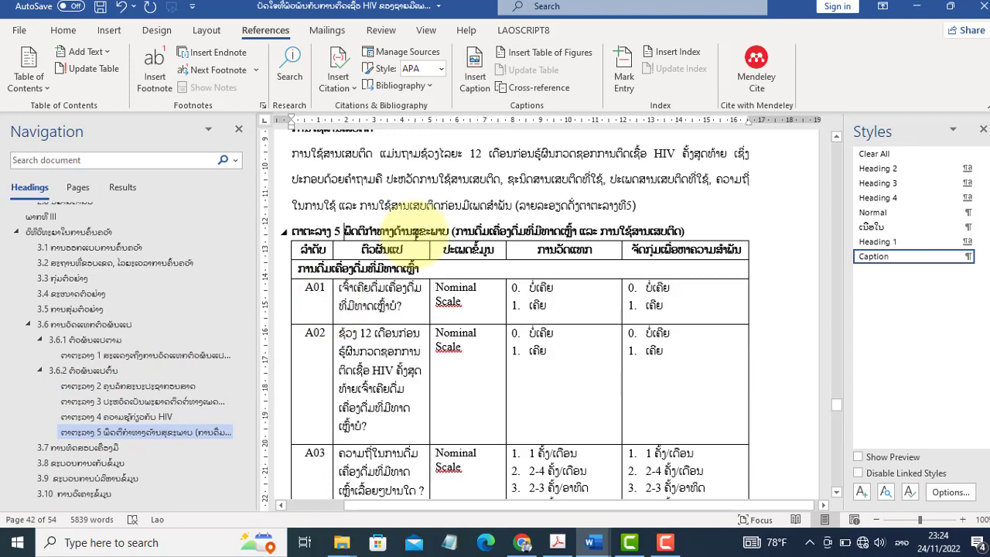
Scroll through the chapter to review table captions ຕາຕະລາງ 6 through 11, ending at the PrEP table
scroll(409, 258, "down", 1)
scroll(410, 263, "down", 5)
scroll(410, 263, "down", 4)
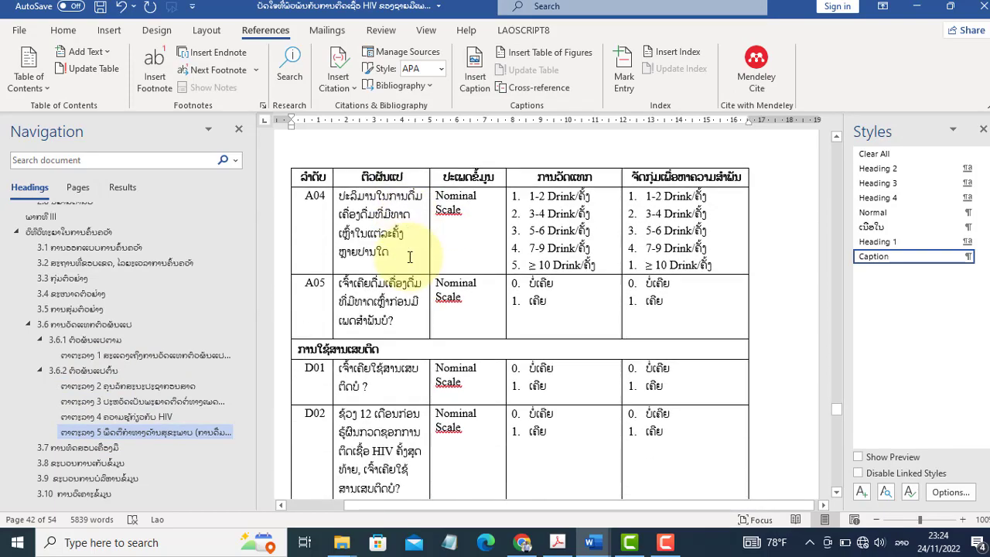
scroll(410, 263, "down", 4)
scroll(410, 263, "down", 3)
scroll(410, 263, "down", 4)
scroll(342, 166, "down", 5)
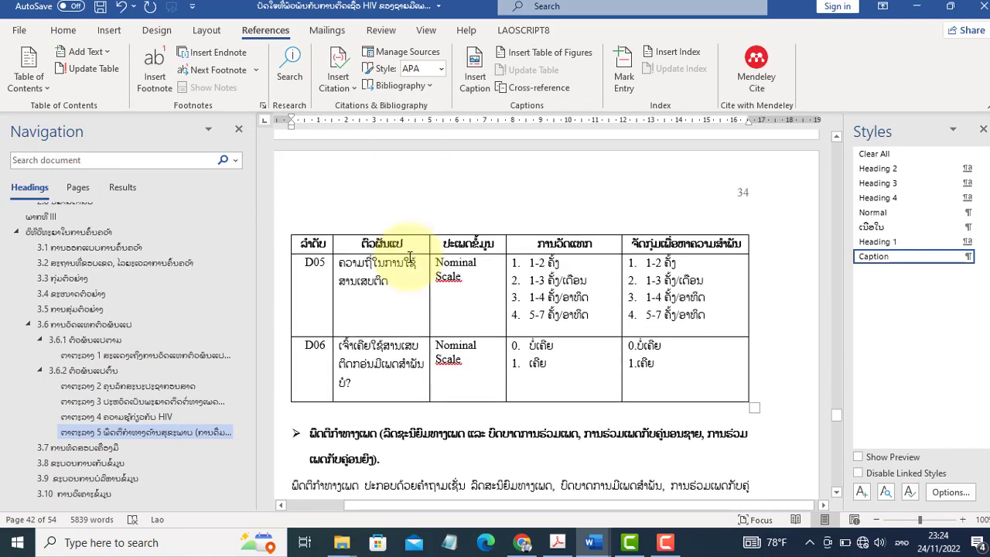
scroll(559, 265, "down", 20)
scroll(534, 266, "down", 5)
scroll(556, 267, "down", 1)
scroll(557, 268, "up", 5)
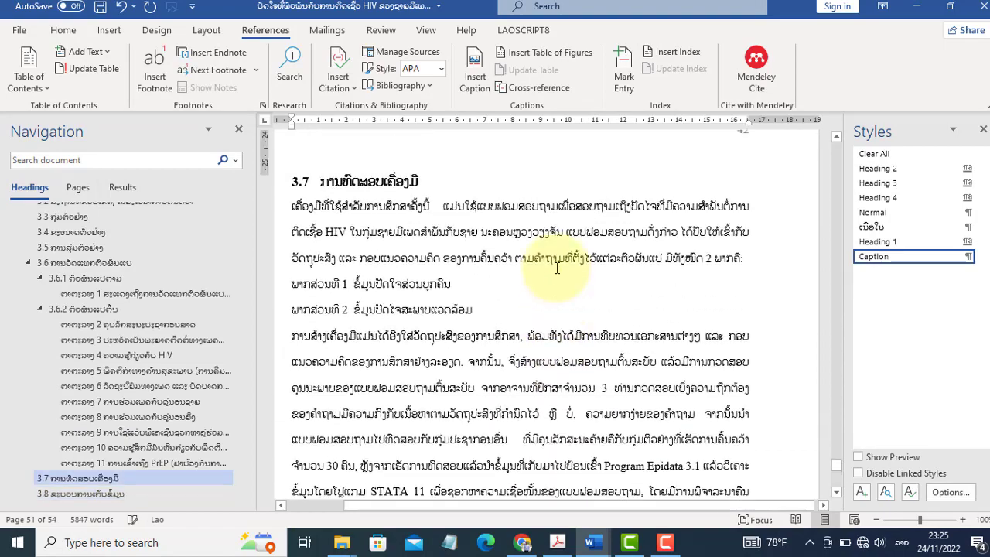
scroll(548, 260, "up", 5)
scroll(480, 285, "up", 2)
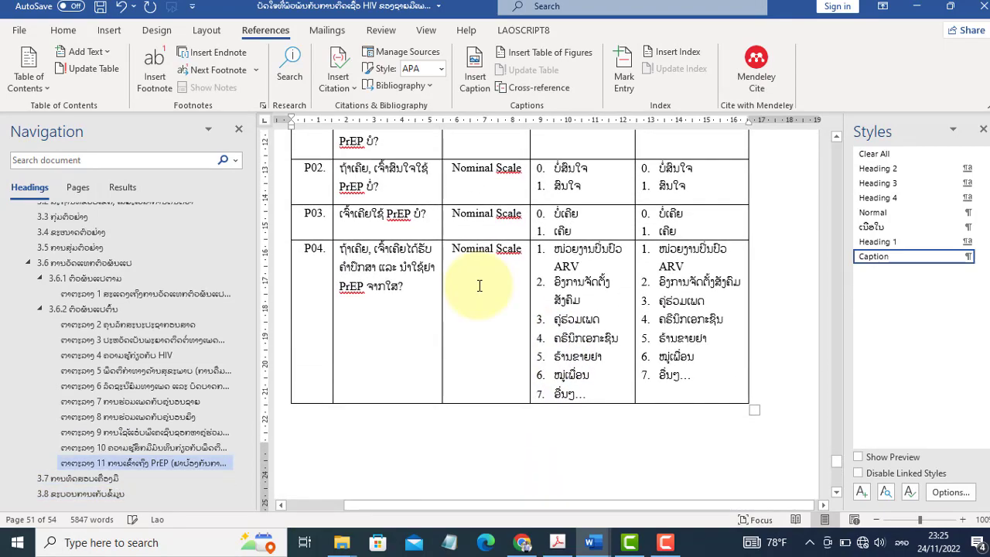
scroll(480, 285, "down", 5)
scroll(479, 285, "down", 2)
scroll(479, 285, "up", 10)
scroll(480, 286, "up", 4)
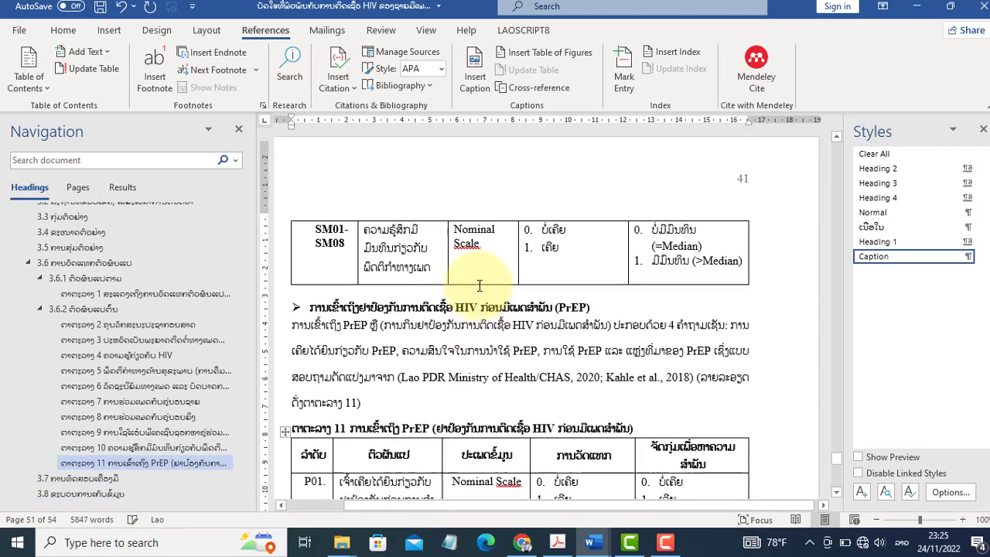
scroll(433, 293, "down", 1)
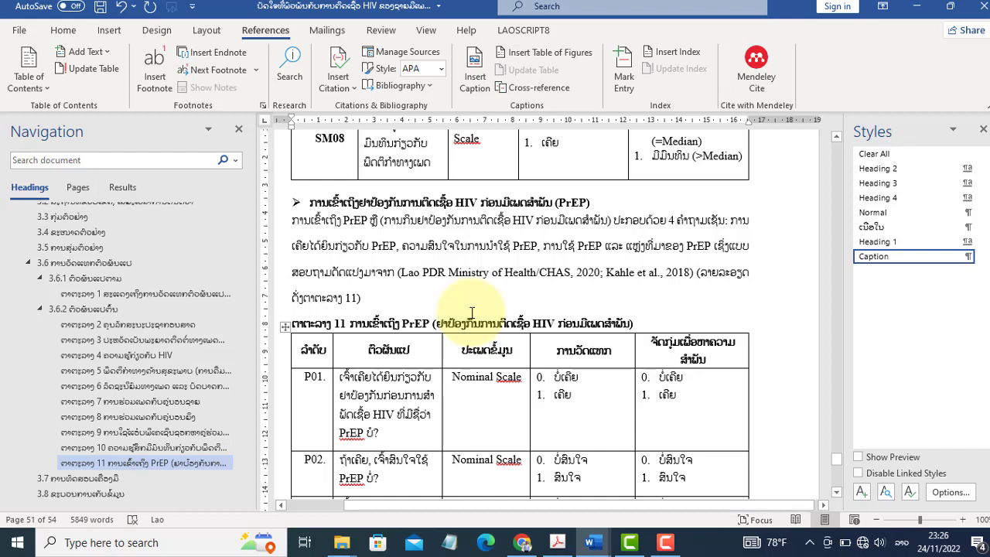
Jump to section 2.7 and delete the hand-typed label 'ຮູບພາບທີ 2' above the framework diagram
scroll(130, 307, "up", 2)
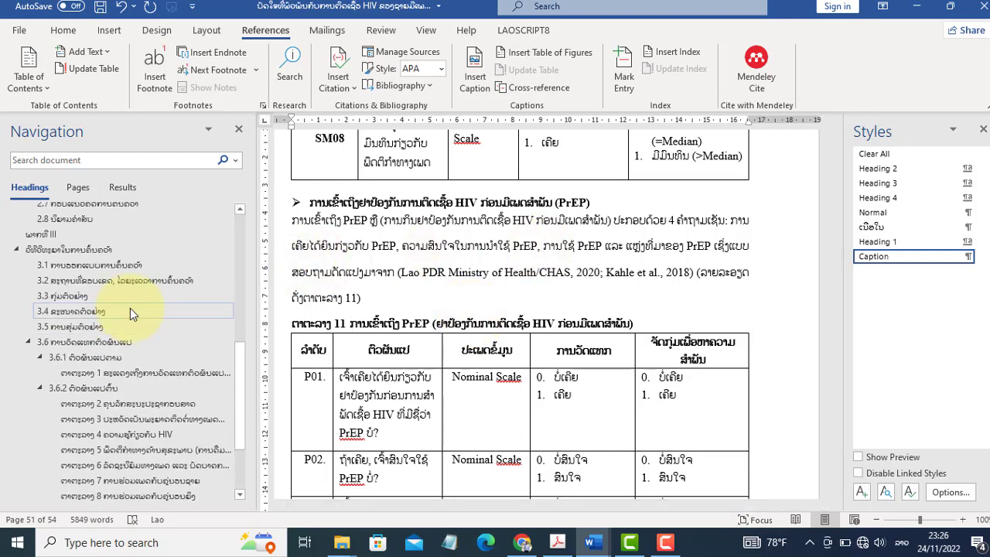
scroll(130, 307, "up", 3)
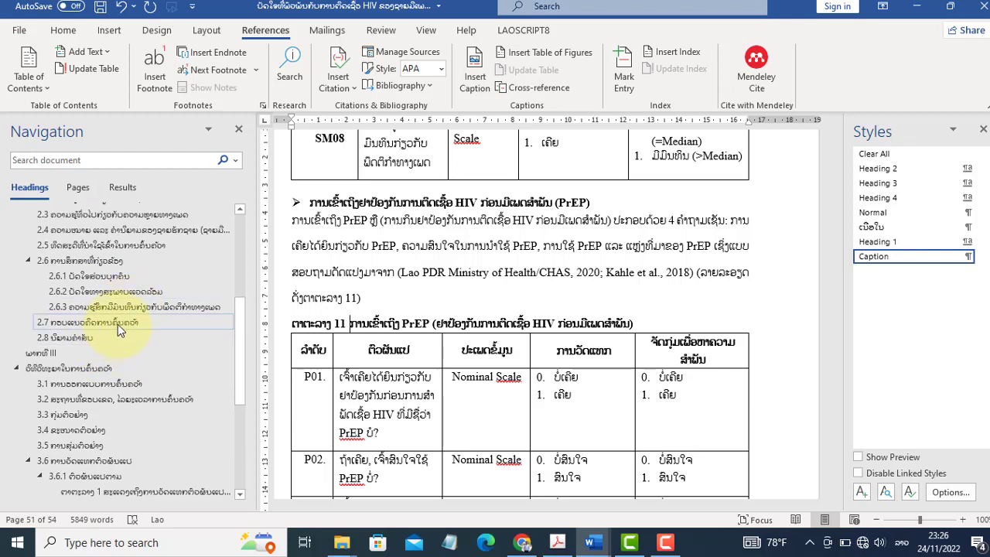
left_click(117, 324)
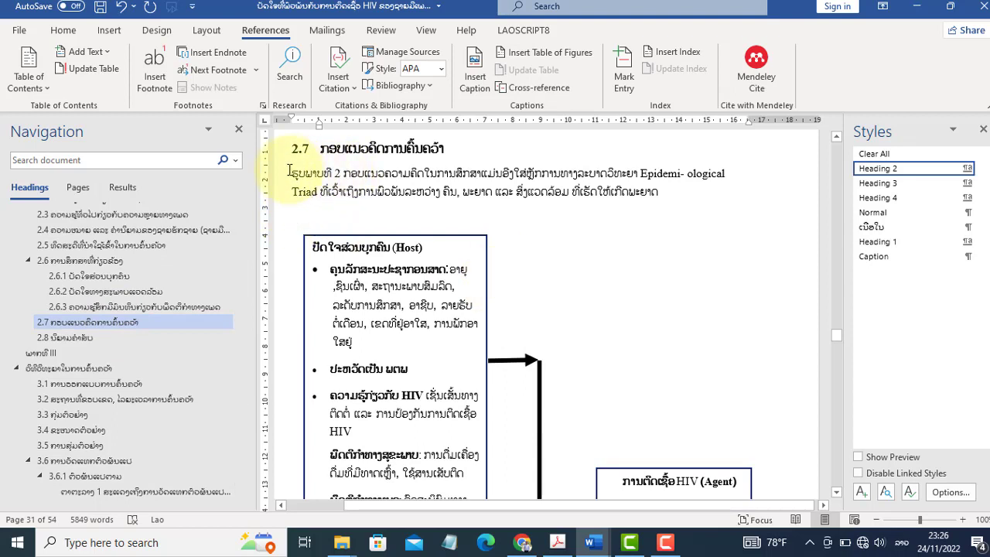
left_click(344, 174)
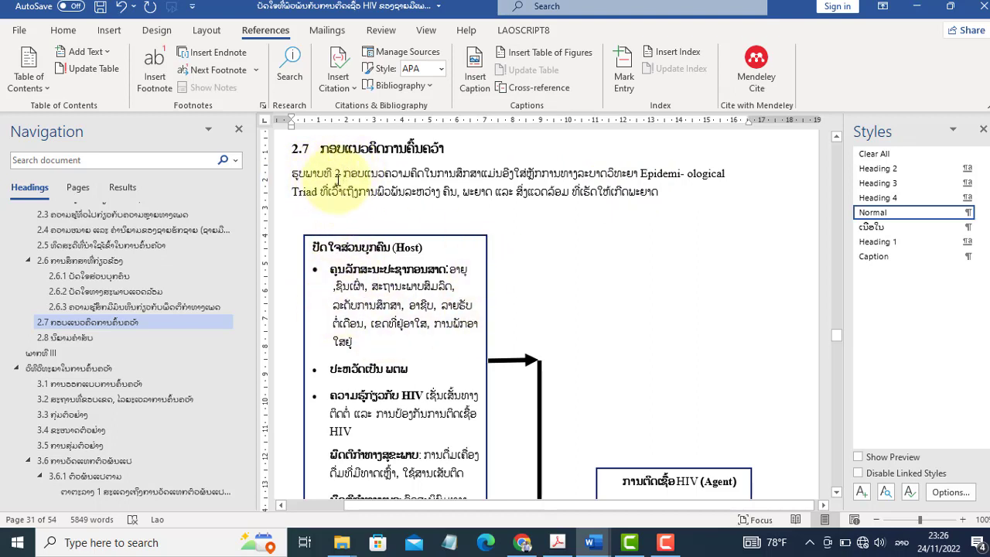
key("Delete")
key("Delete")
key("Delete")
key("Delete")
key("Delete")
key("Delete")
key("Delete")
key("Delete")
key("Delete")
key("Delete")
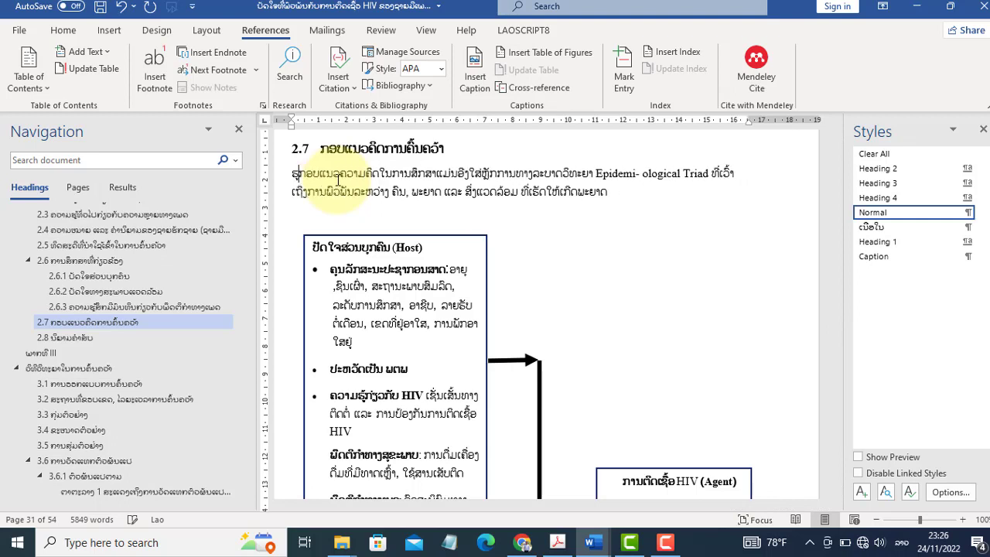
key("BackSpace")
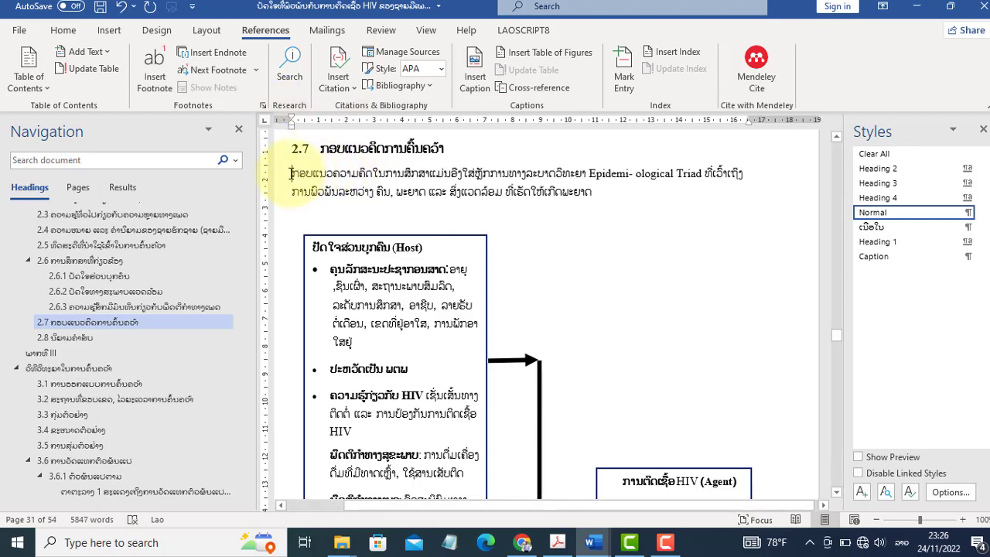
Create a new ຮູບພາບ caption label and insert caption ຮູບພາບ 1 at section 2.7's diagram
left_click(63, 31)
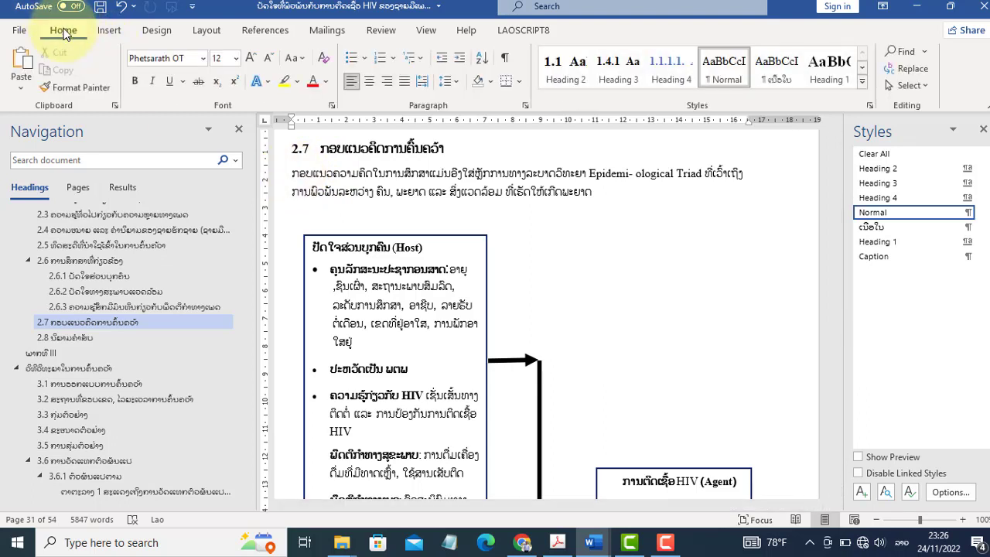
left_click(267, 37)
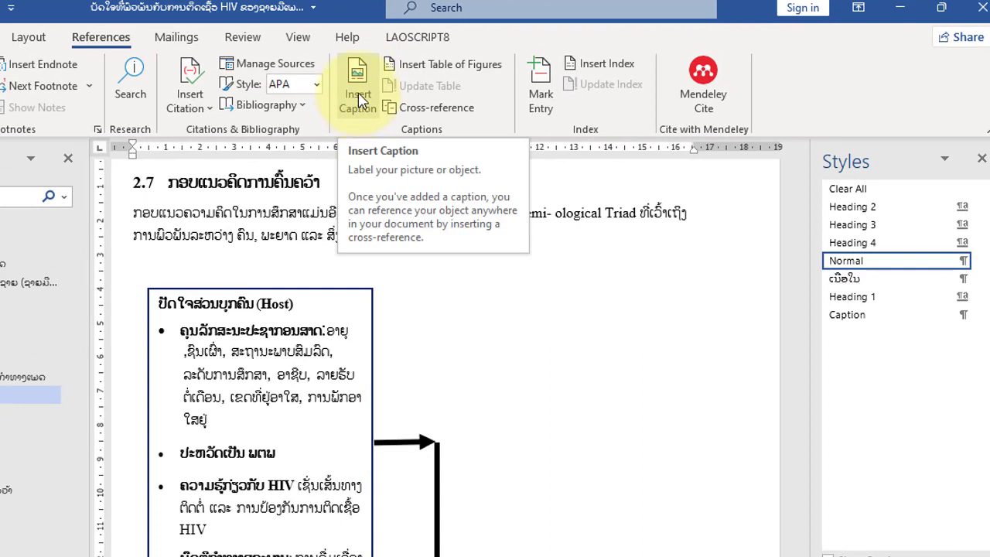
left_click(359, 99)
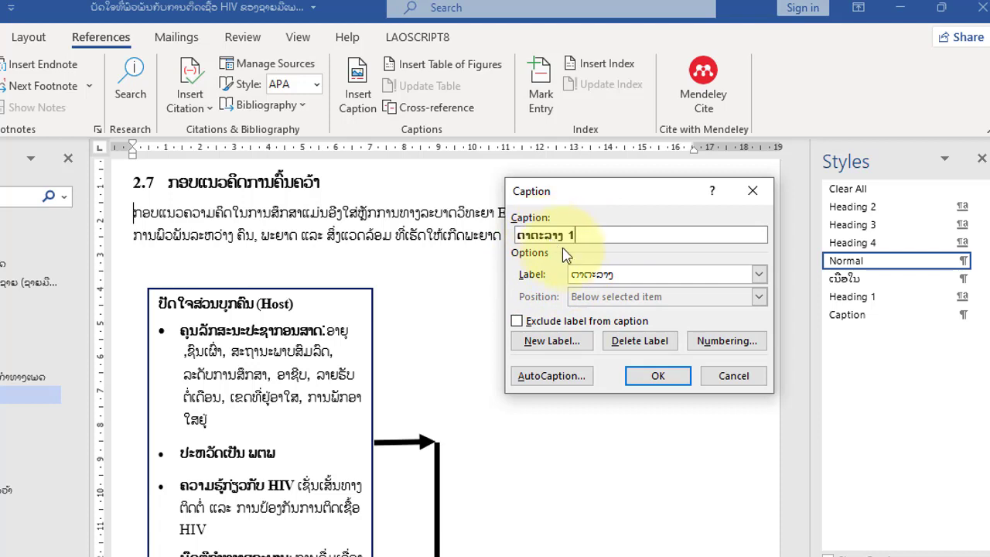
left_click(601, 279)
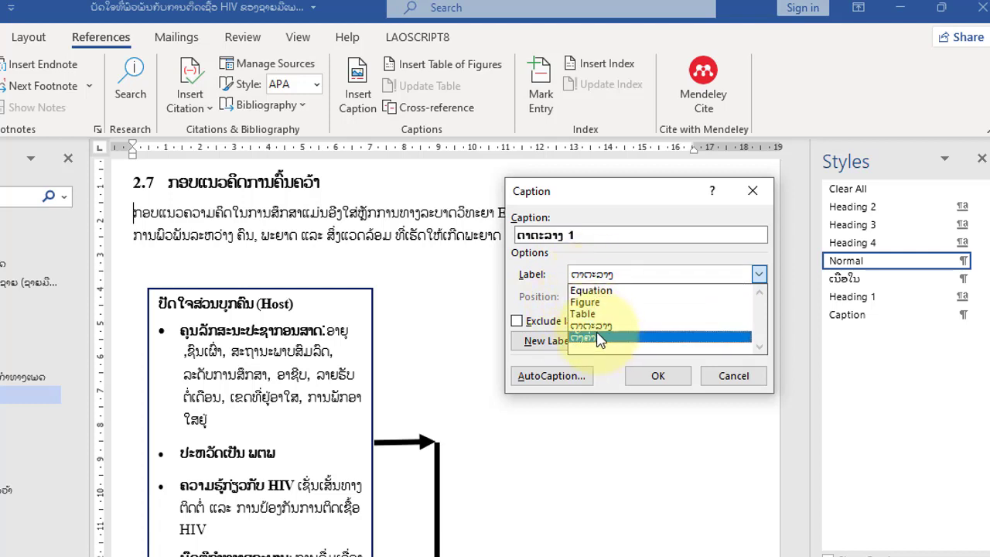
left_click(602, 326)
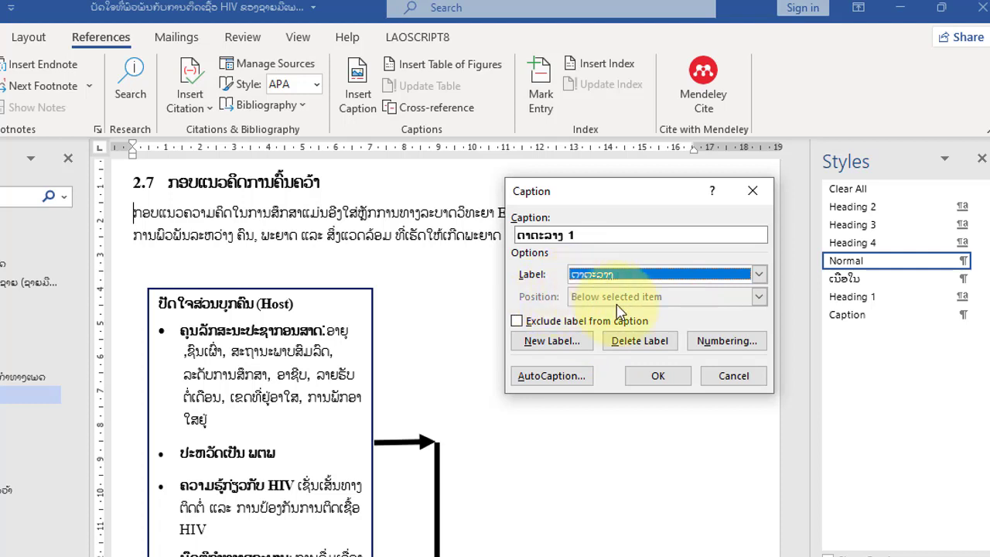
left_click(563, 345)
type("ຮູບພາບ")
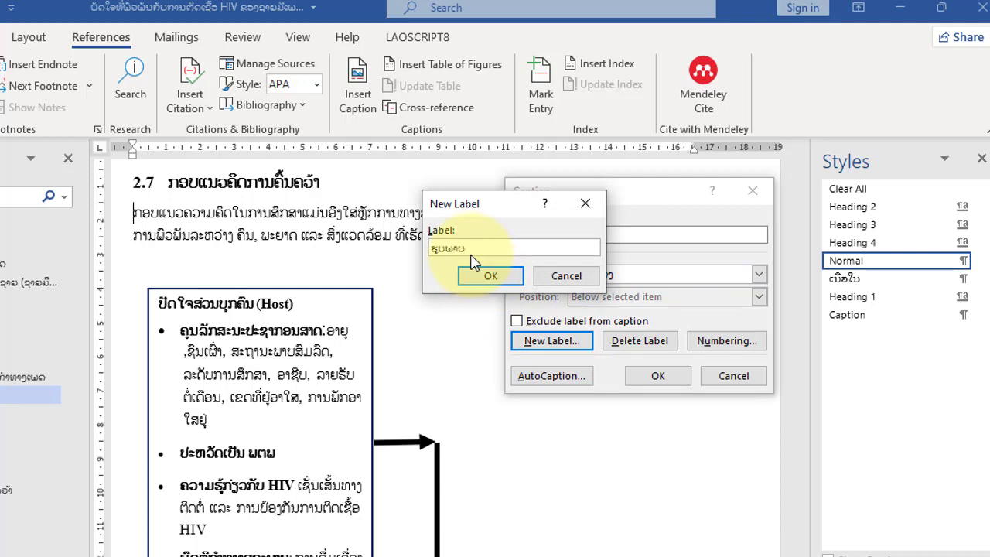
left_click(490, 276)
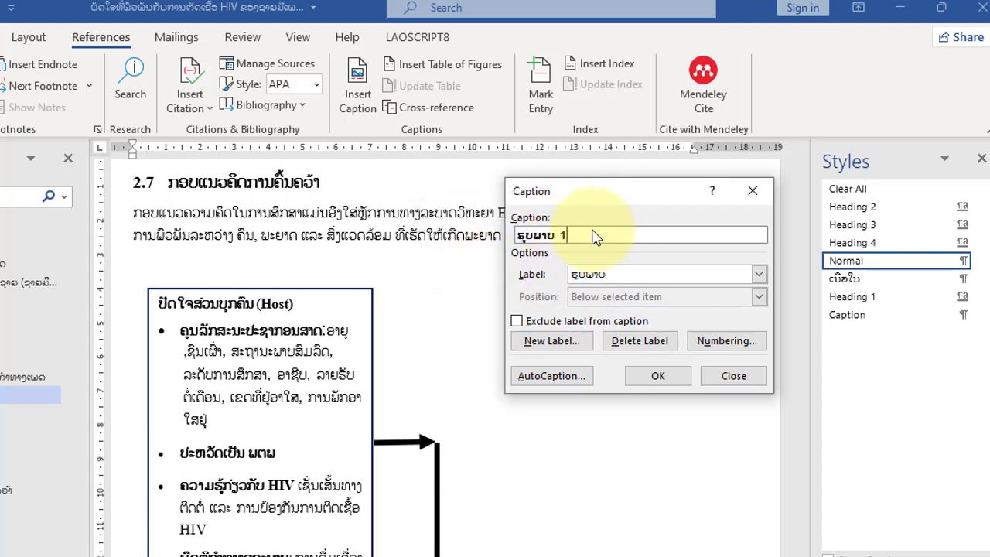
left_click(648, 376)
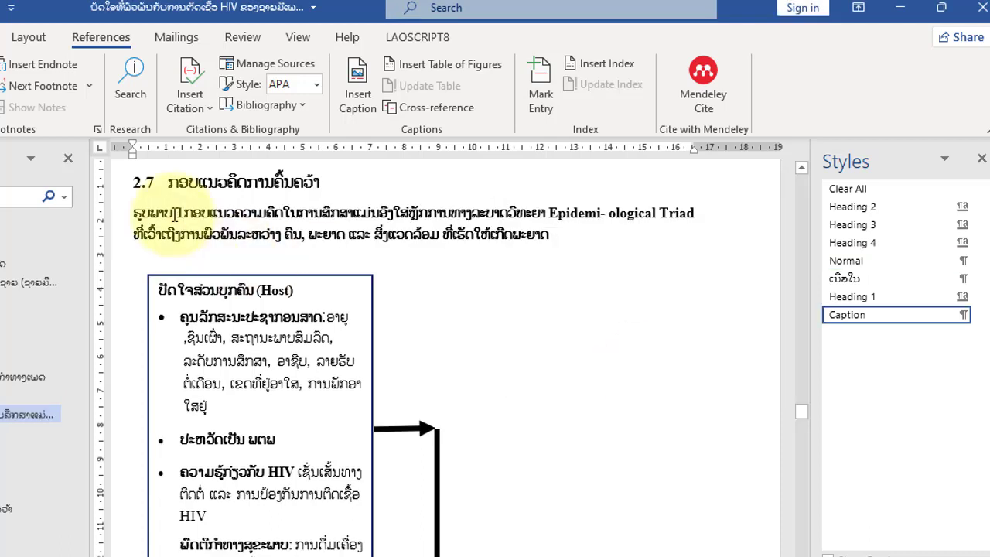
left_click(186, 212)
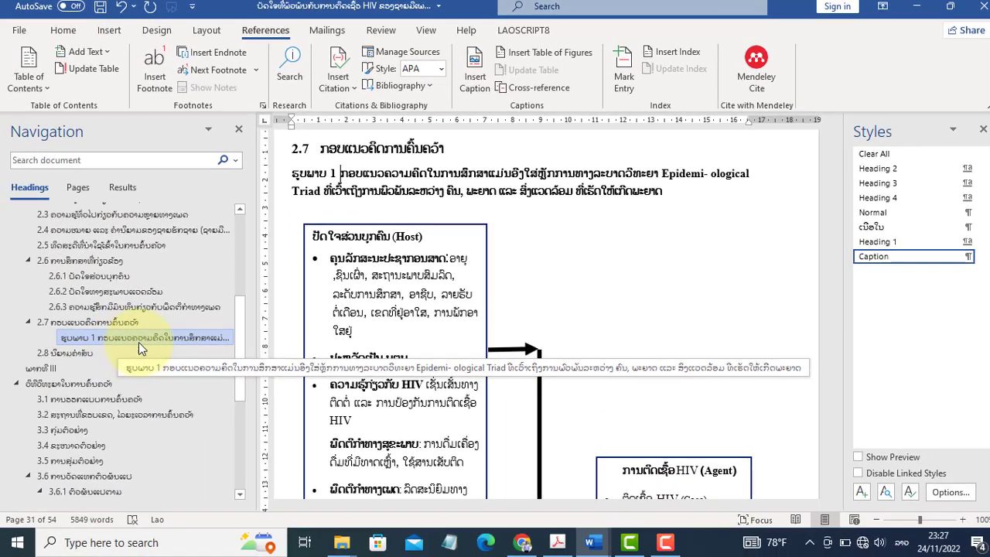
Scroll to section 3.5 on page 37 and place the cursor above the sampling diagram
scroll(565, 308, "down", 5)
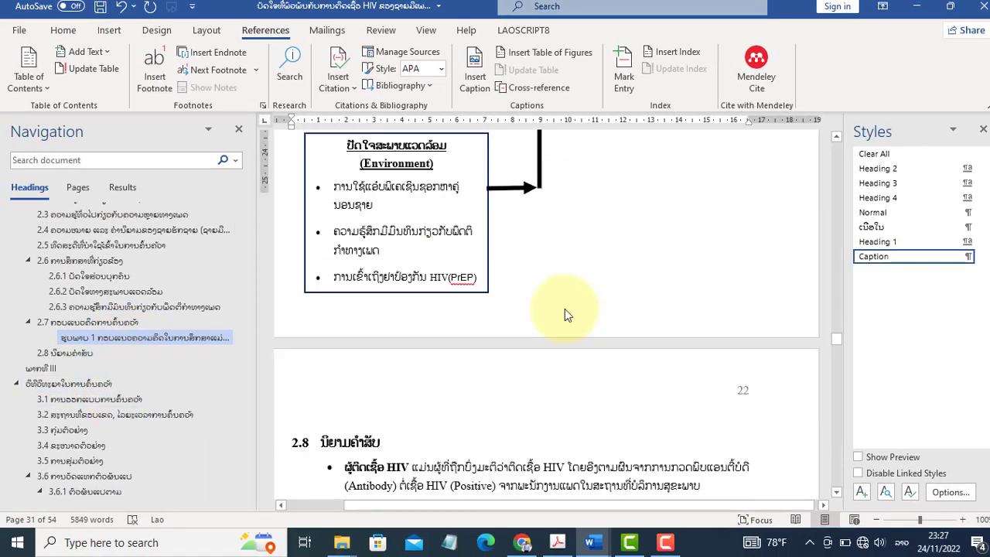
scroll(566, 309, "down", 5)
scroll(565, 308, "down", 5)
scroll(565, 309, "down", 5)
scroll(566, 309, "down", 5)
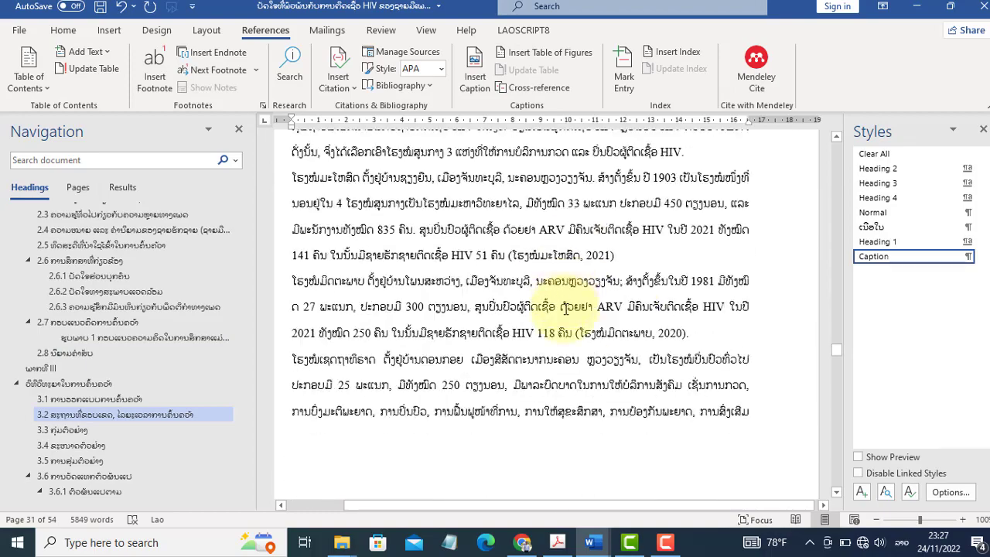
scroll(566, 308, "down", 5)
scroll(565, 309, "down", 5)
scroll(566, 308, "down", 5)
scroll(566, 309, "down", 5)
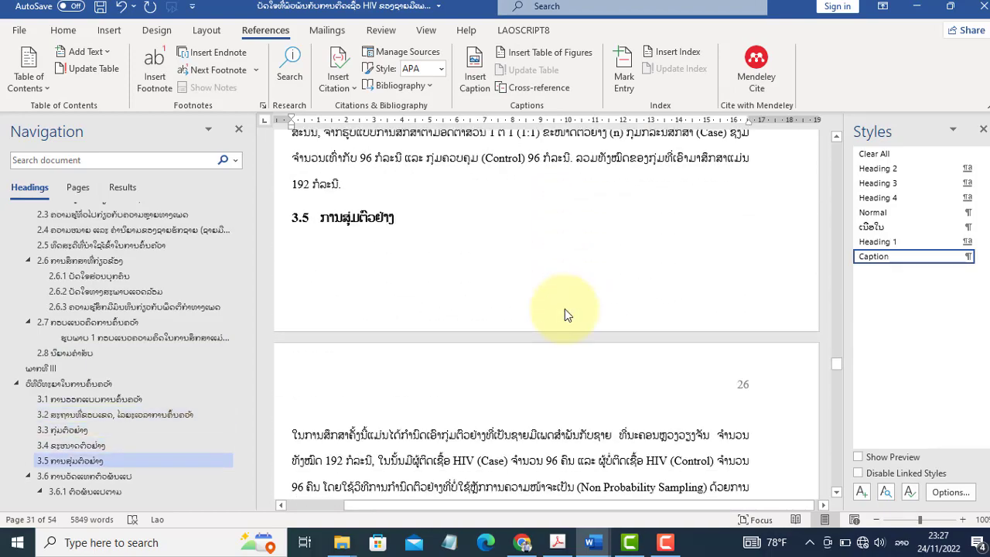
scroll(566, 309, "down", 5)
scroll(566, 308, "down", 5)
scroll(565, 309, "down", 5)
scroll(565, 308, "down", 5)
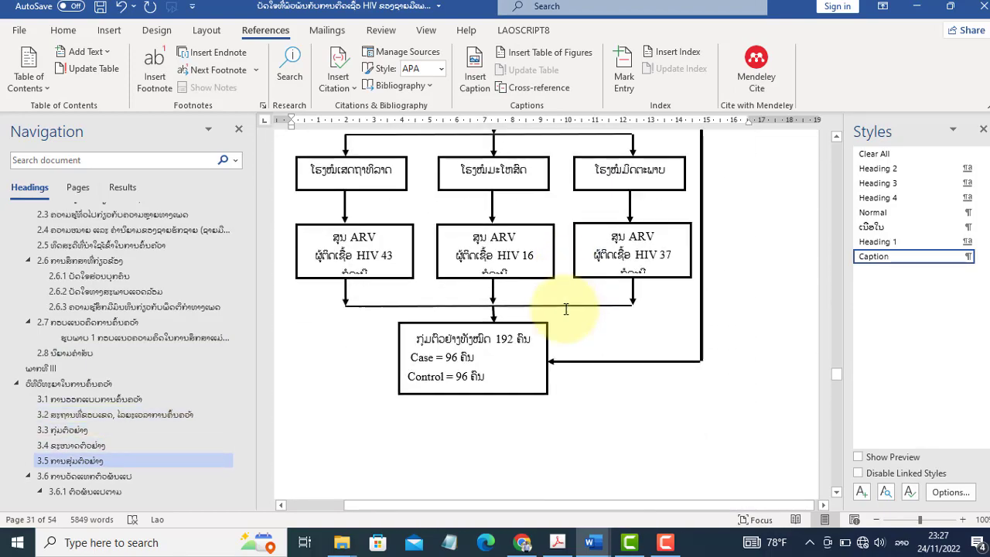
scroll(565, 308, "up", 3)
scroll(566, 309, "up", 4)
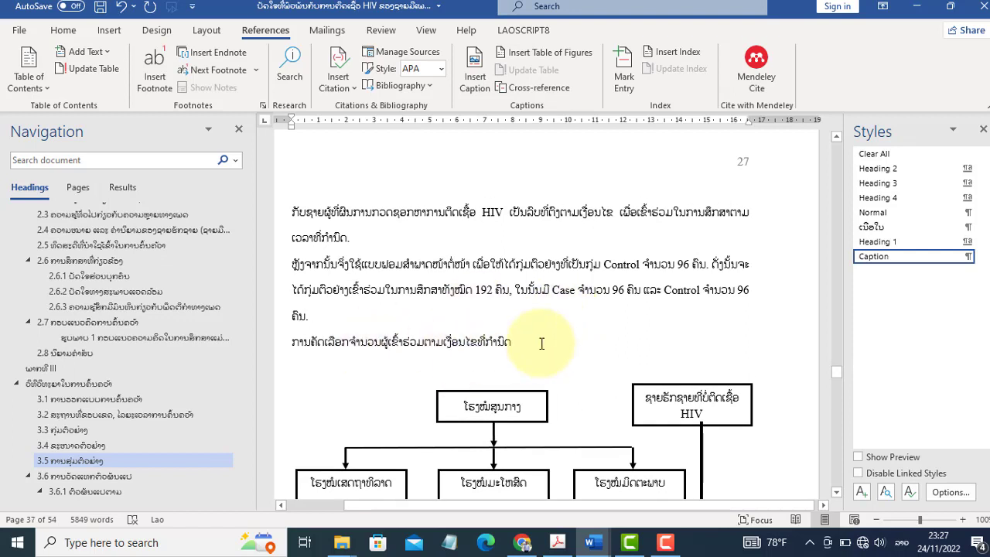
left_click(301, 345)
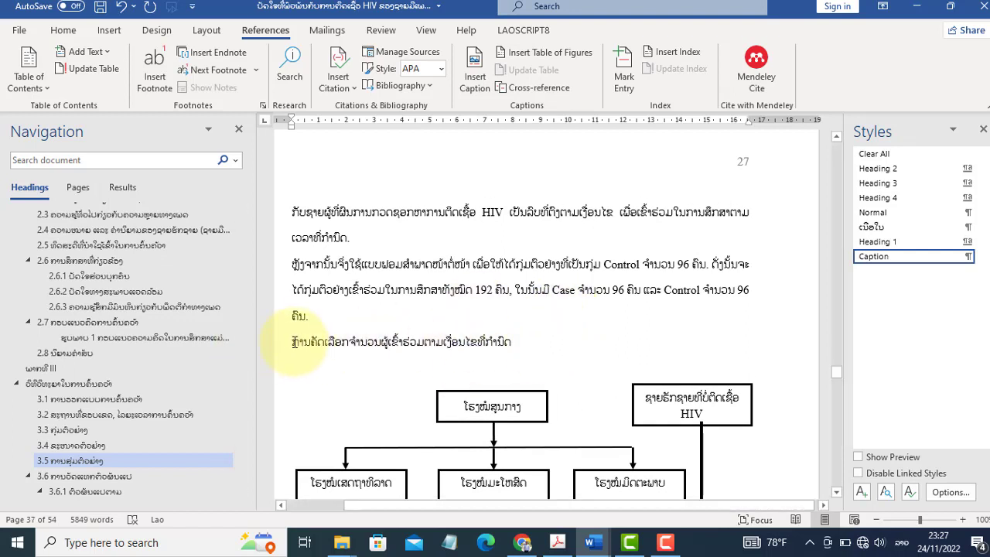
left_click(293, 341)
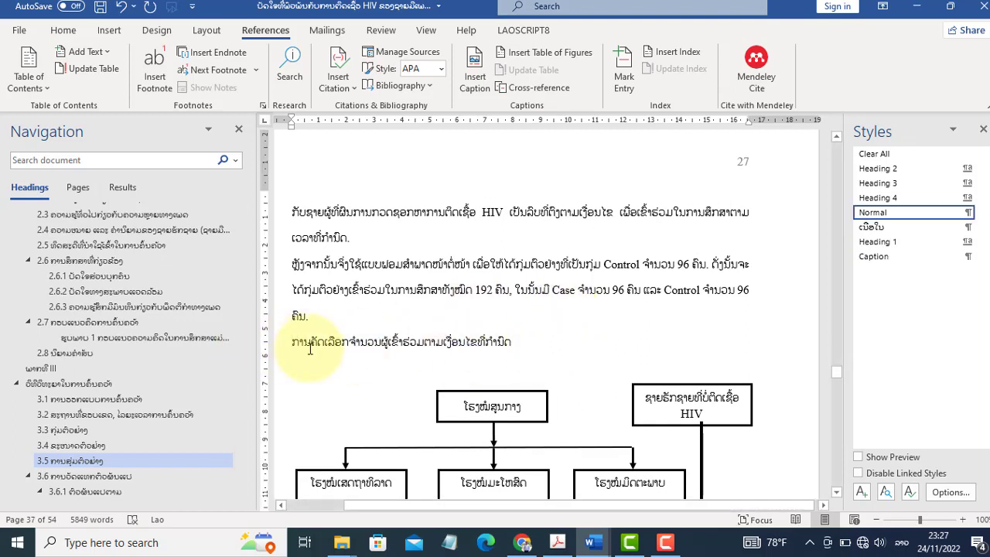
scroll(455, 326, "down", 3)
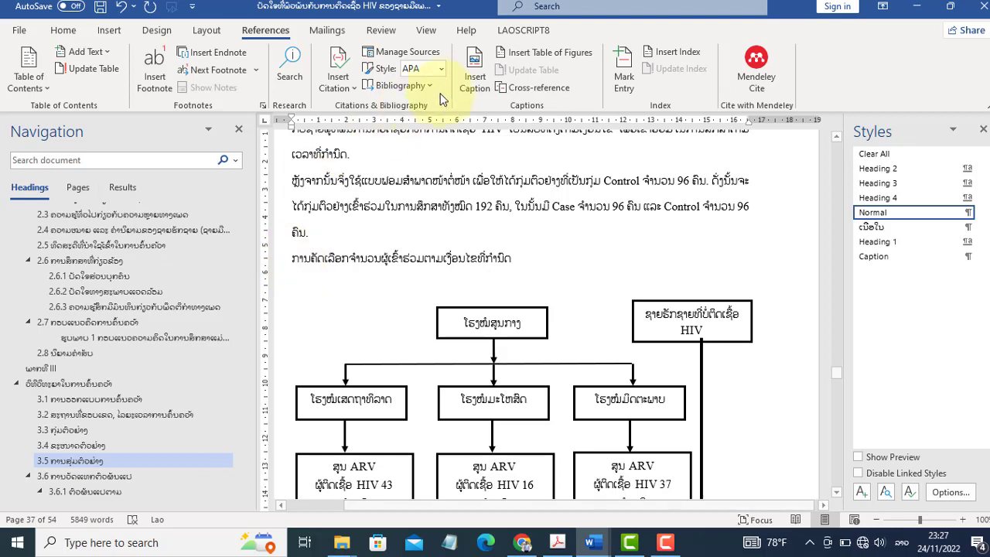
Insert a ຮູບພາບ 2 caption with the ຮູບພາບ label before the flowchart's title
left_click(475, 82)
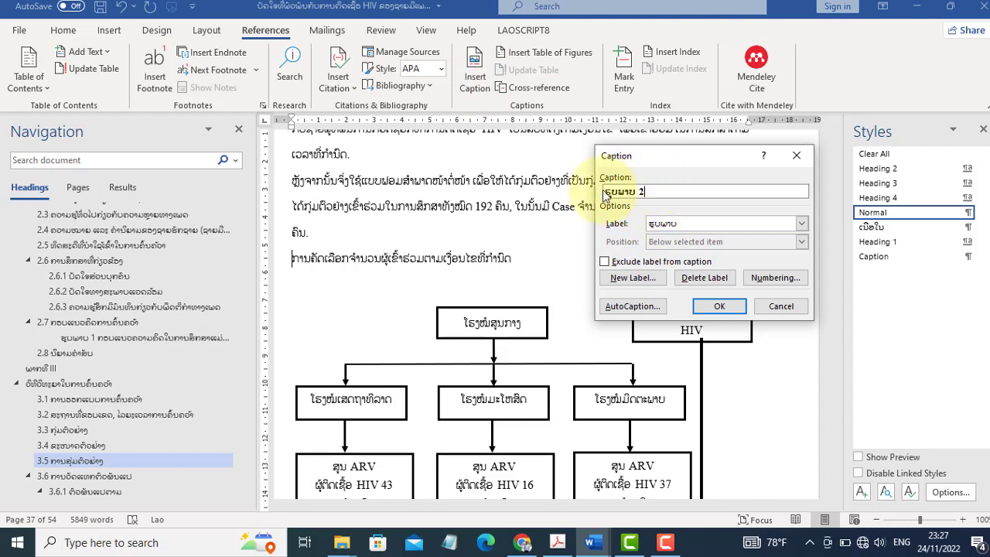
left_click(691, 227)
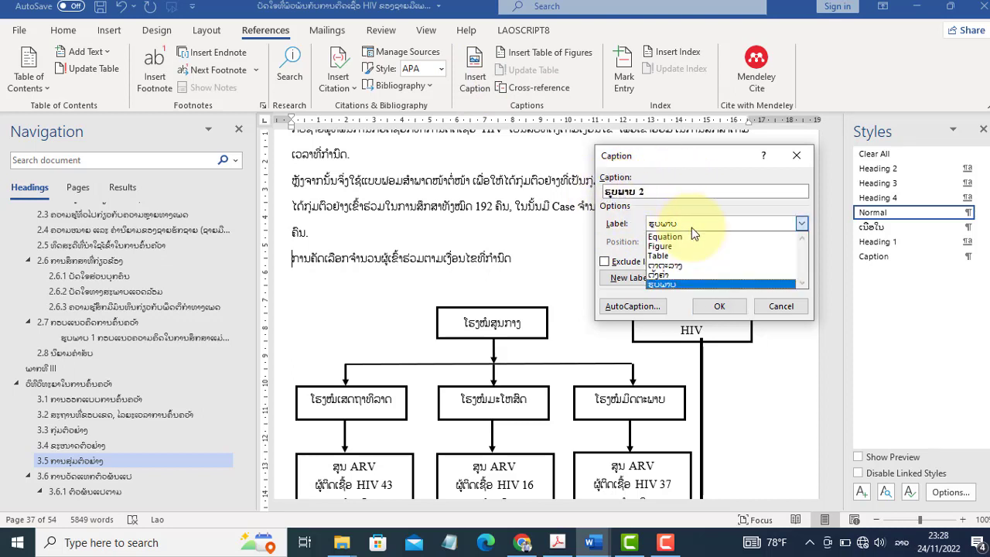
left_click(681, 285)
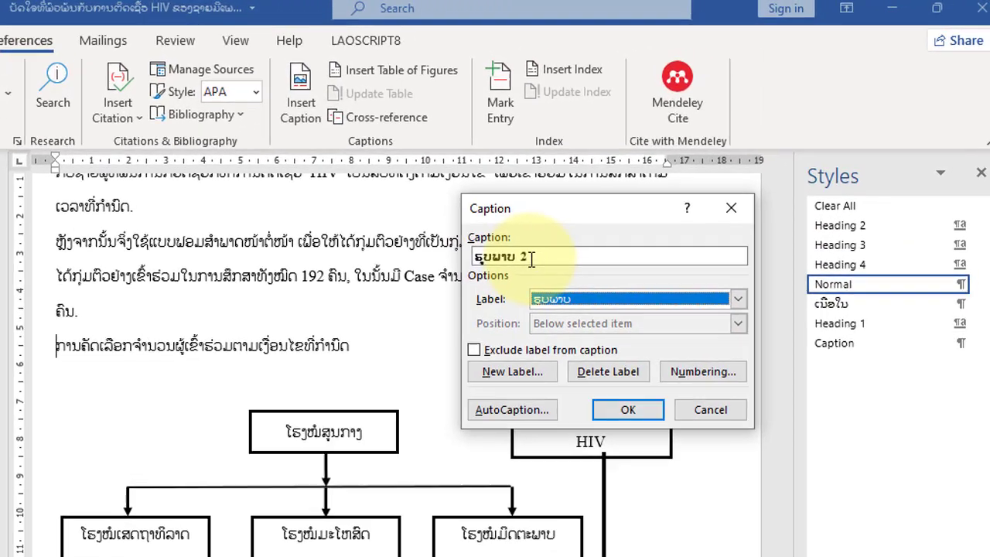
left_click(532, 258)
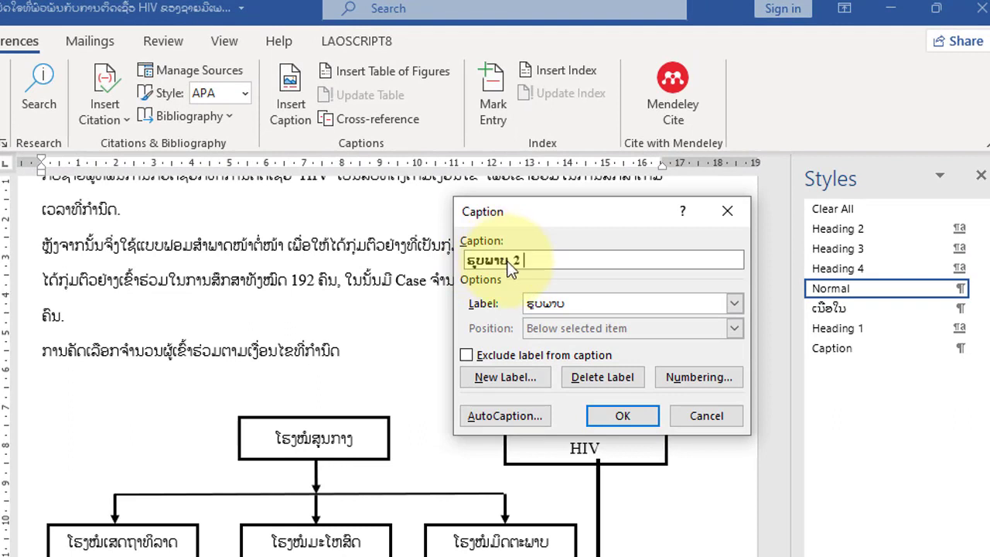
left_click(619, 415)
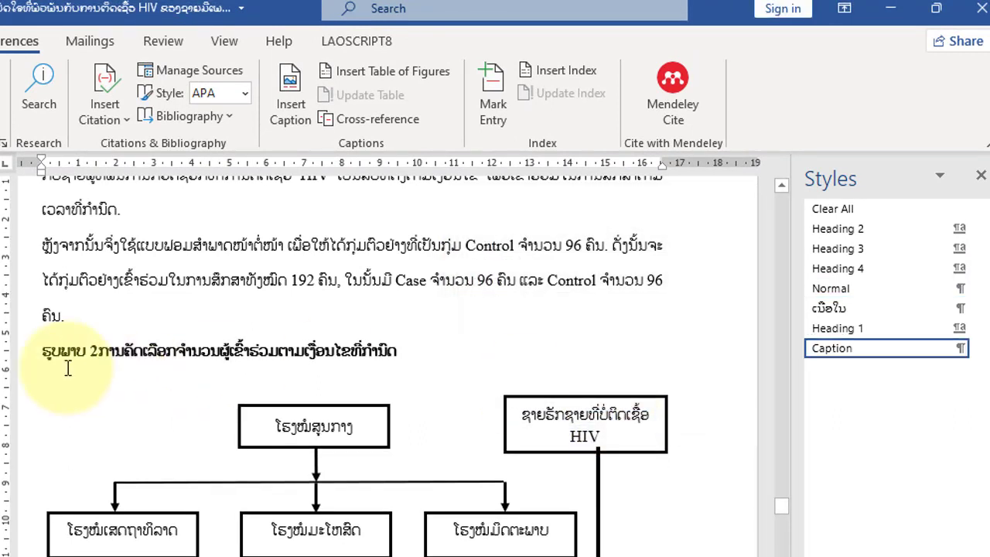
Separate the caption number from the flowchart's title text
left_click(100, 352)
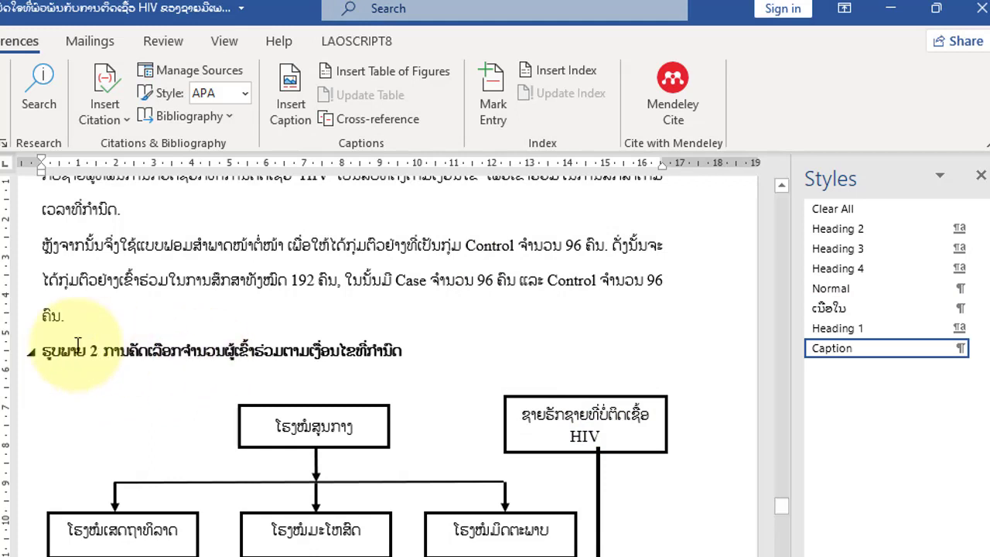
left_click_drag(103, 352, 142, 368)
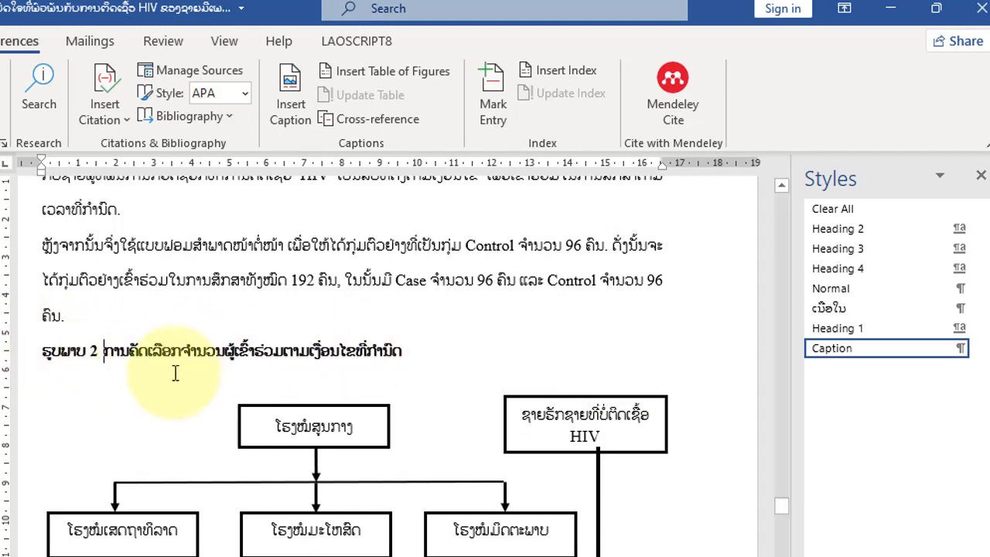
key("Left")
Add a new line reading ແຜນທີ່ below the sentence ending ເວລາທີ່ກຳນົດ on page 27
scroll(232, 367, "up", 1)
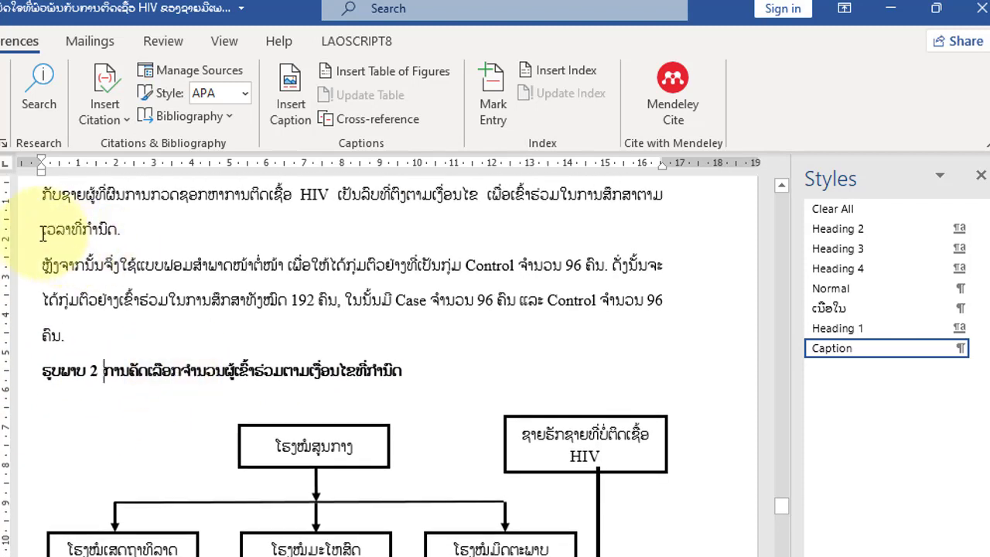
left_click(44, 232)
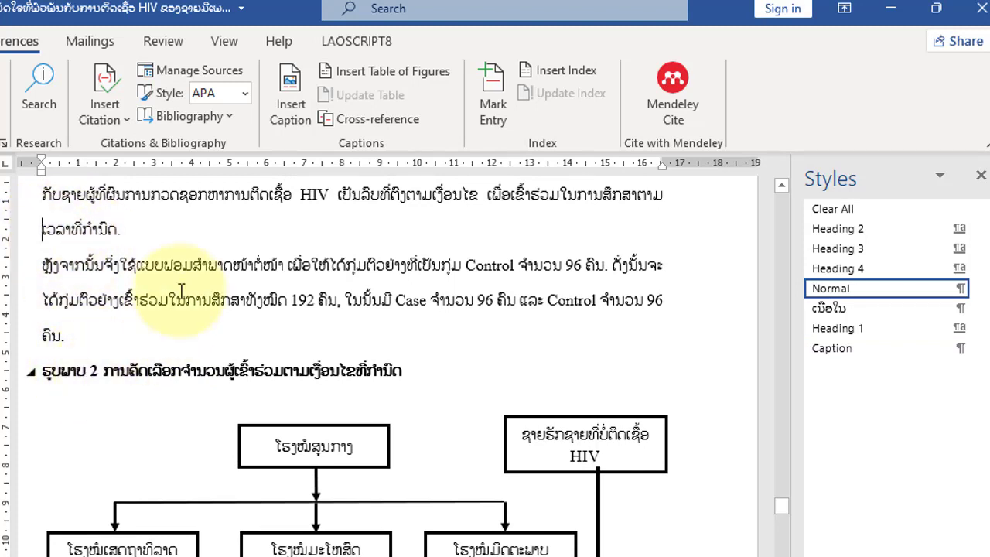
scroll(181, 290, "up", 3)
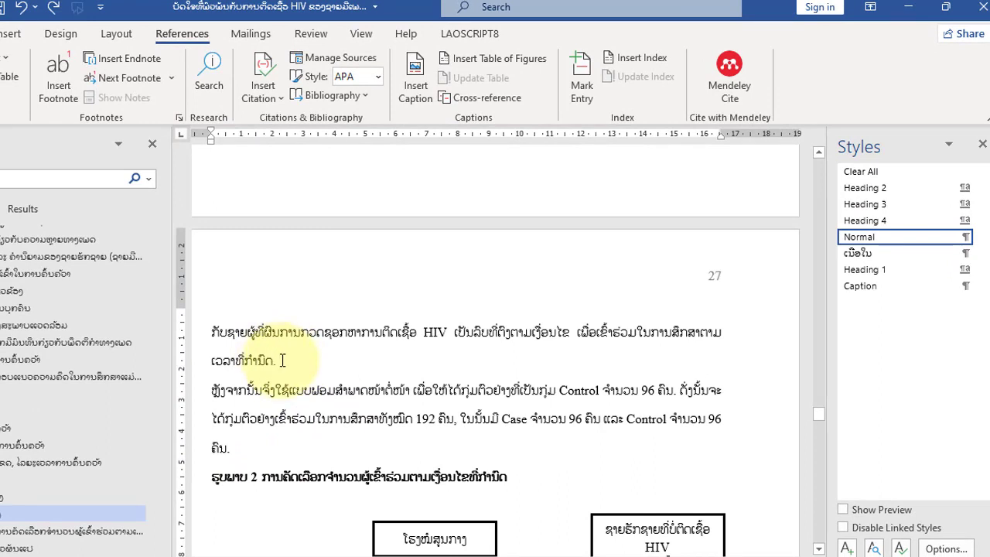
key("Return")
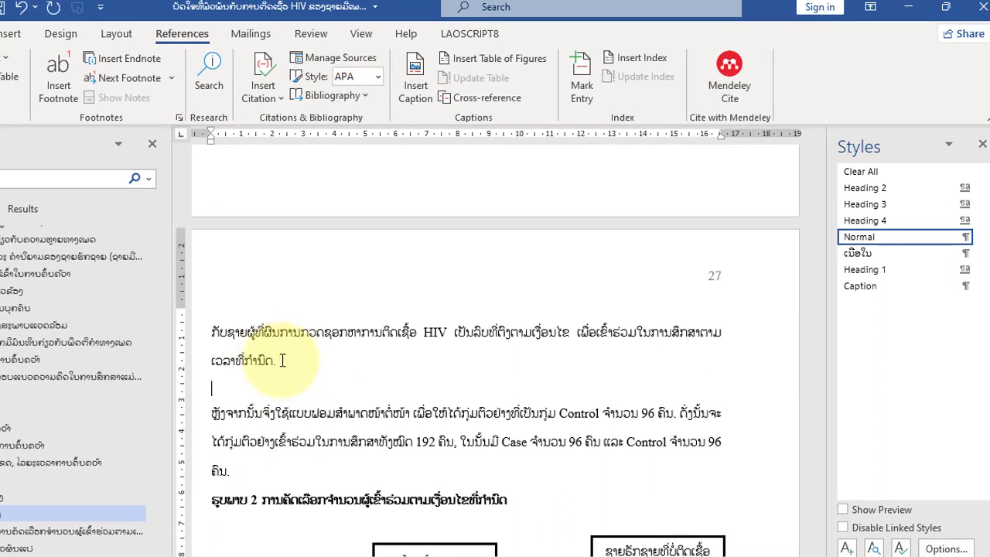
type("ແຜນທີ")
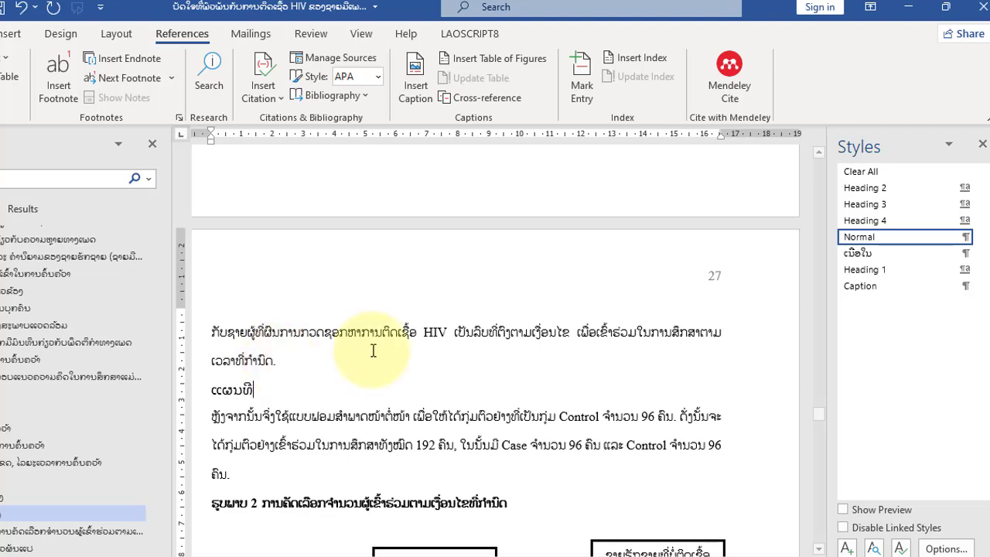
scroll(371, 348, "down", 3)
mouse_move(309, 400)
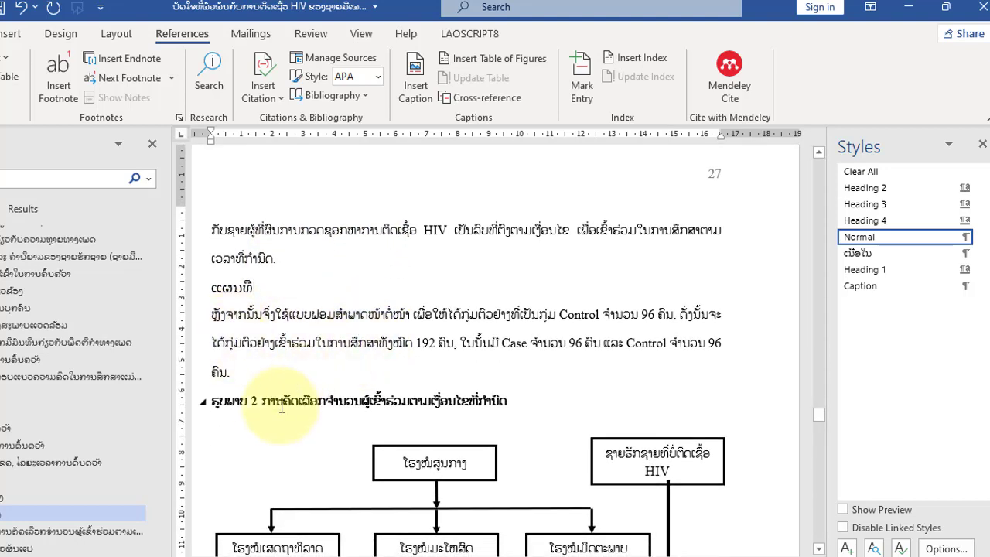
type("່")
left_click(219, 291)
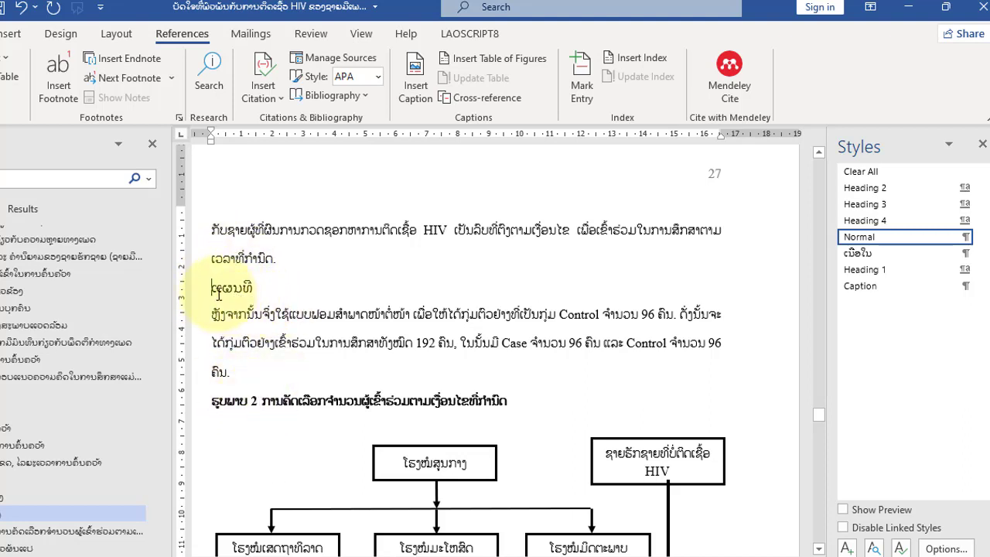
left_click(212, 287)
Caption the ແຜນທີ່ line as ຮູບພາບ 2 in Caption style, renumbering the flowchart to ຮູບພາບ 3
left_click(420, 79)
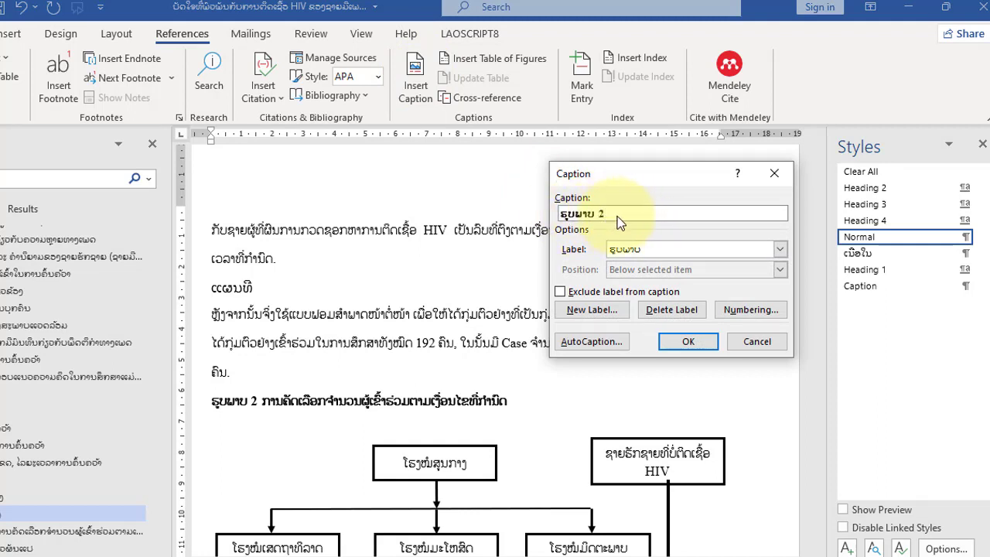
left_click(687, 341)
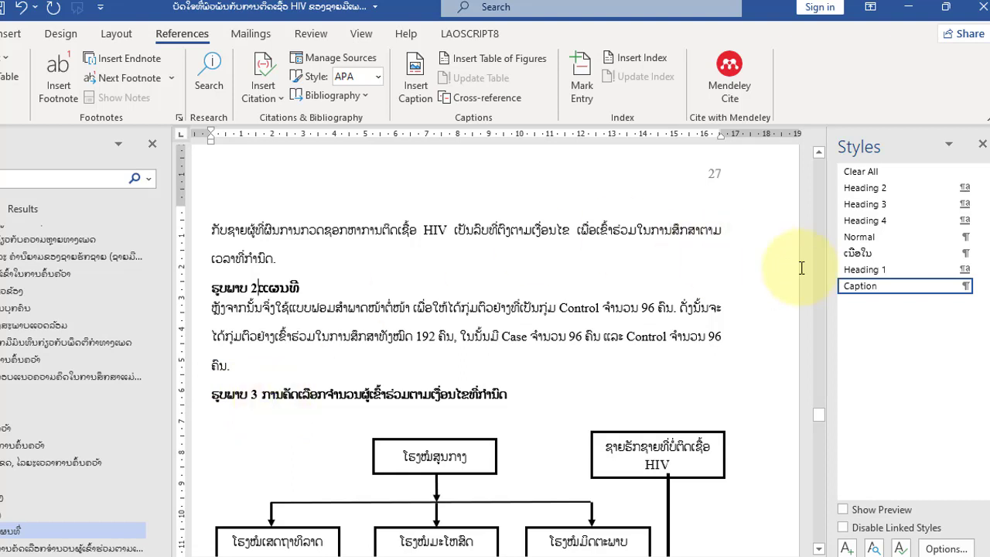
left_click(858, 286)
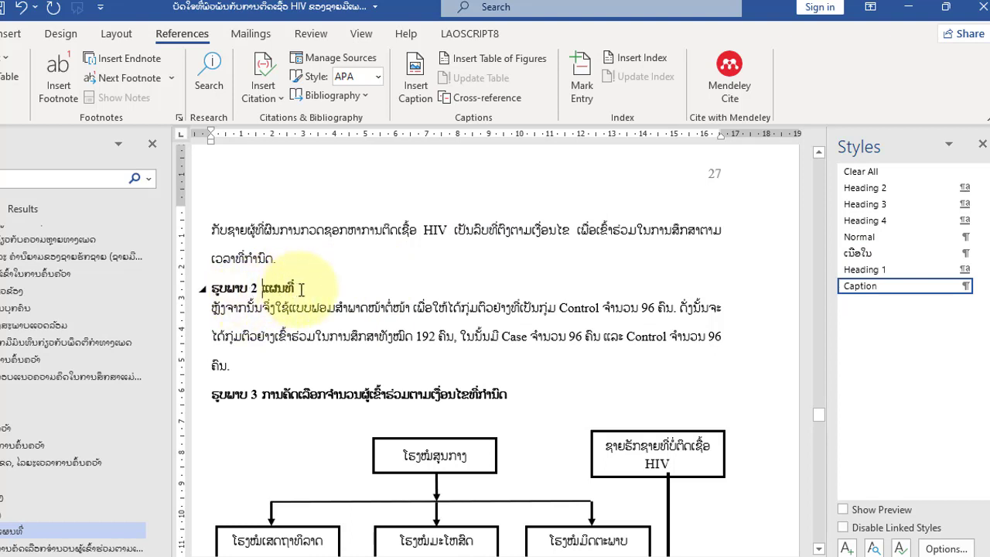
left_click(232, 396)
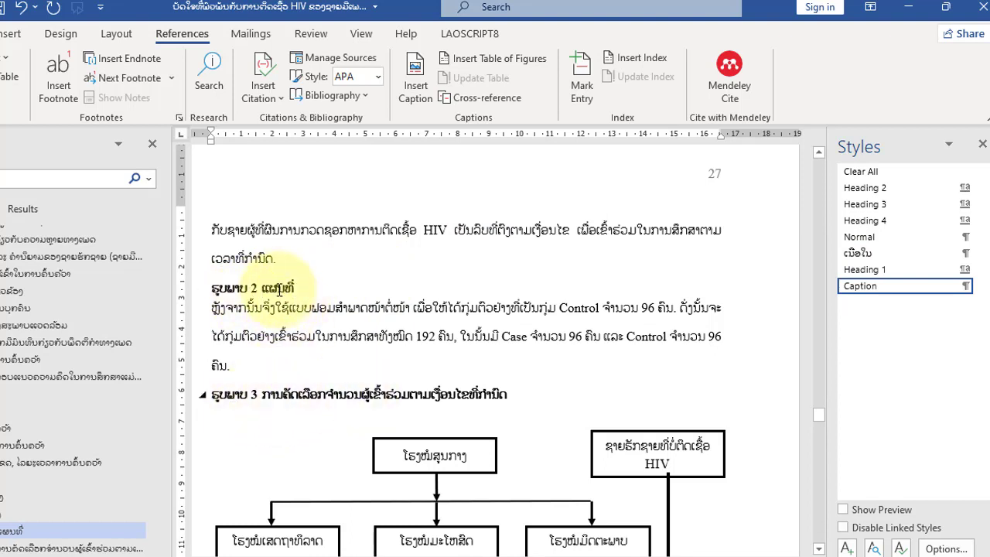
scroll(261, 464, "down", 10)
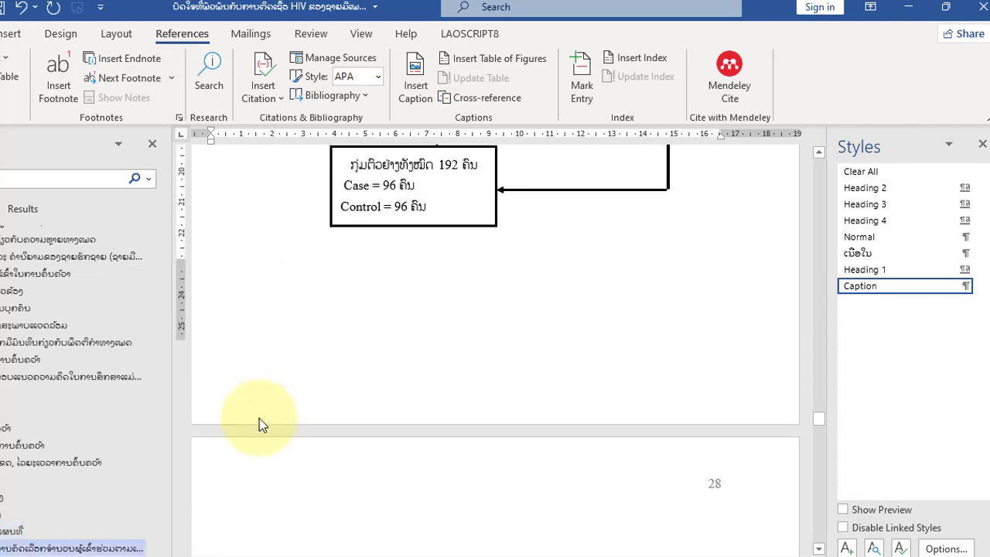
scroll(260, 422, "down", 5)
scroll(260, 421, "down", 5)
scroll(259, 422, "down", 5)
scroll(260, 421, "down", 5)
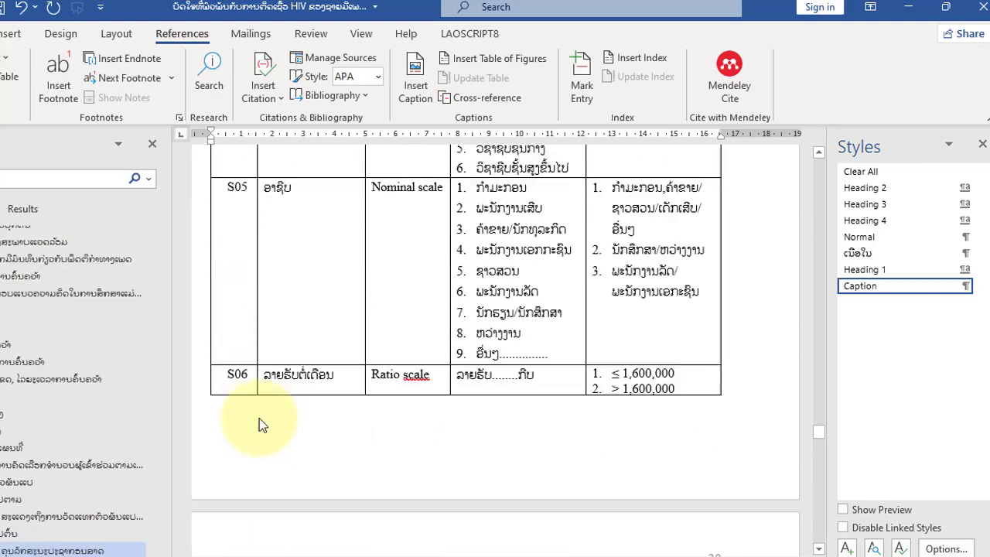
scroll(259, 417, "down", 5)
scroll(259, 418, "down", 5)
scroll(259, 417, "down", 5)
scroll(260, 418, "down", 5)
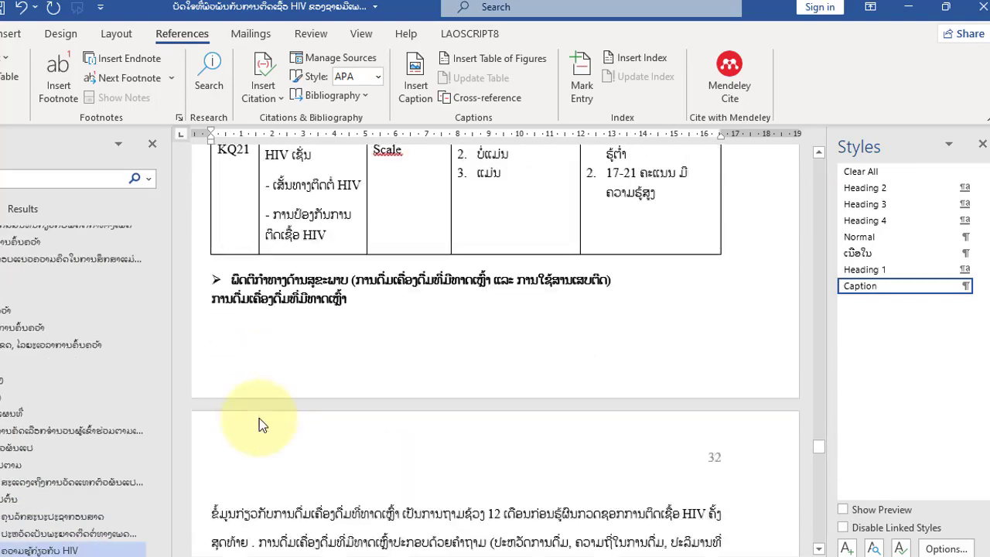
scroll(260, 418, "down", 5)
scroll(260, 418, "down", 5)
scroll(260, 418, "down", 5)
scroll(260, 419, "down", 5)
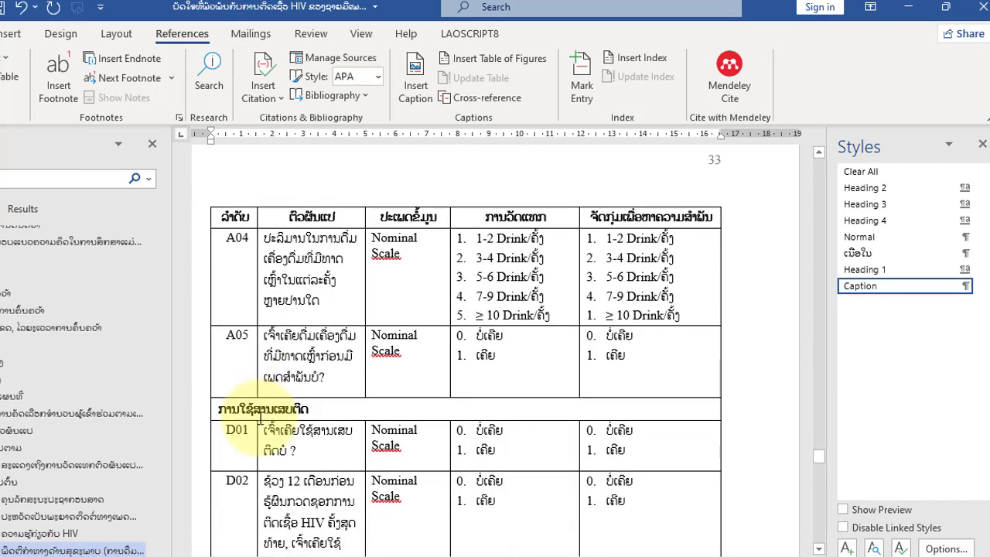
scroll(390, 360, "down", 3)
scroll(393, 365, "down", 3)
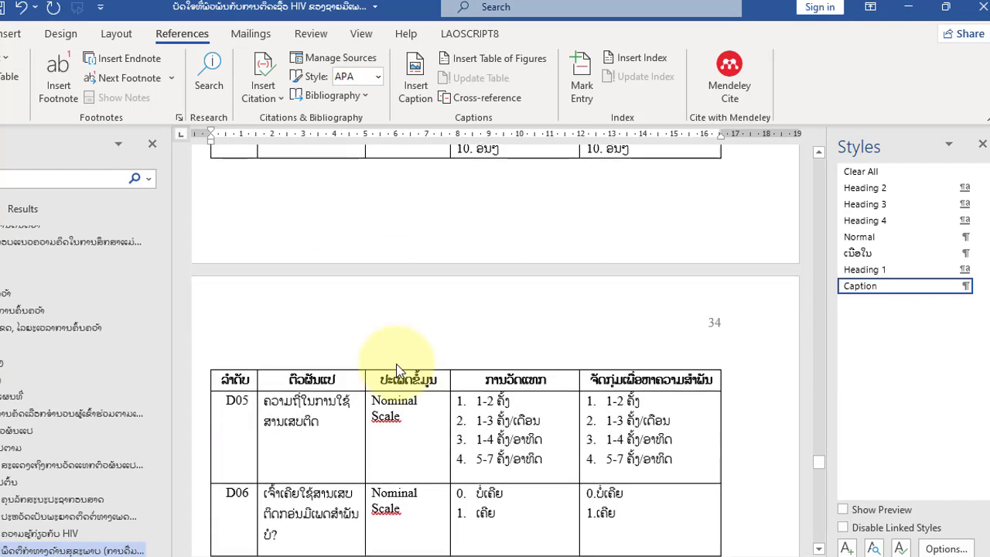
scroll(396, 372, "down", 3)
scroll(396, 372, "down", 3)
scroll(396, 372, "down", 3)
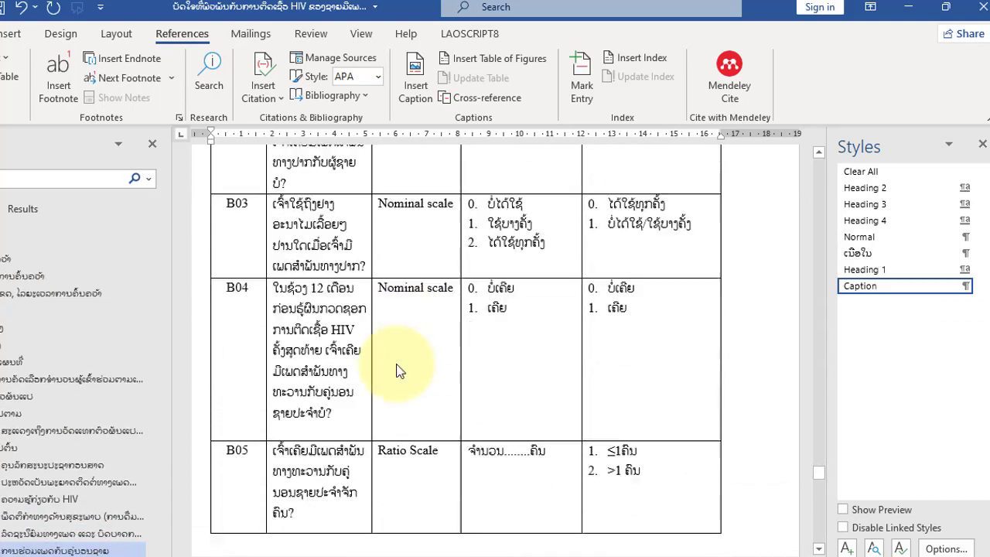
scroll(396, 371, "down", 3)
scroll(396, 371, "down", 3)
scroll(396, 371, "down", 3)
scroll(396, 371, "down", 3)
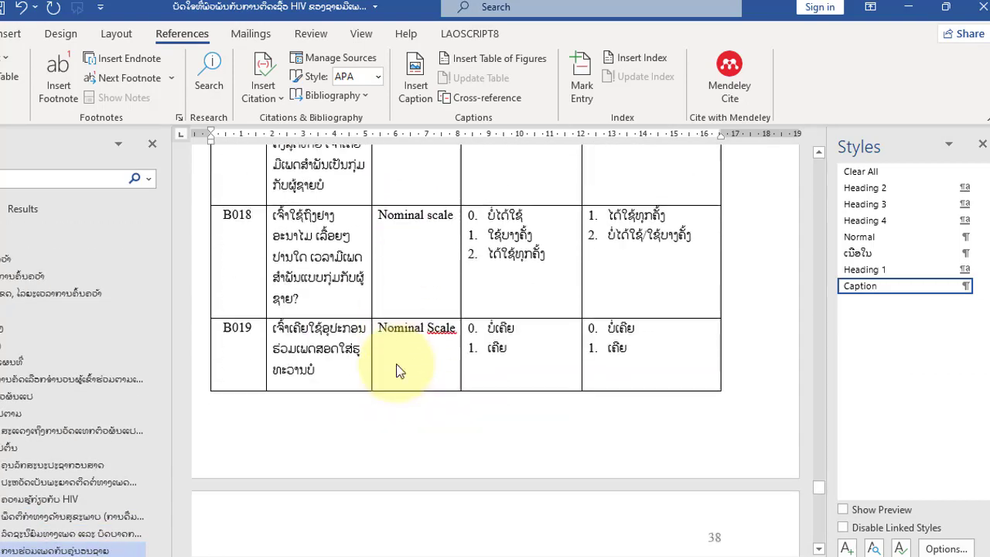
scroll(396, 371, "down", 3)
scroll(396, 371, "down", 3)
scroll(396, 371, "down", 3)
scroll(395, 371, "down", 3)
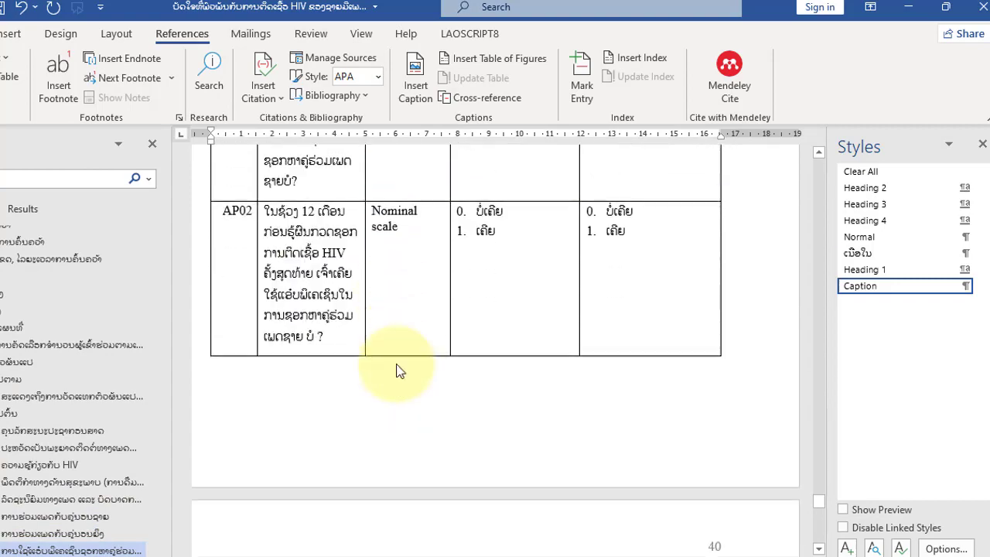
scroll(396, 371, "down", 3)
scroll(396, 372, "down", 3)
scroll(396, 371, "down", 3)
scroll(396, 372, "down", 3)
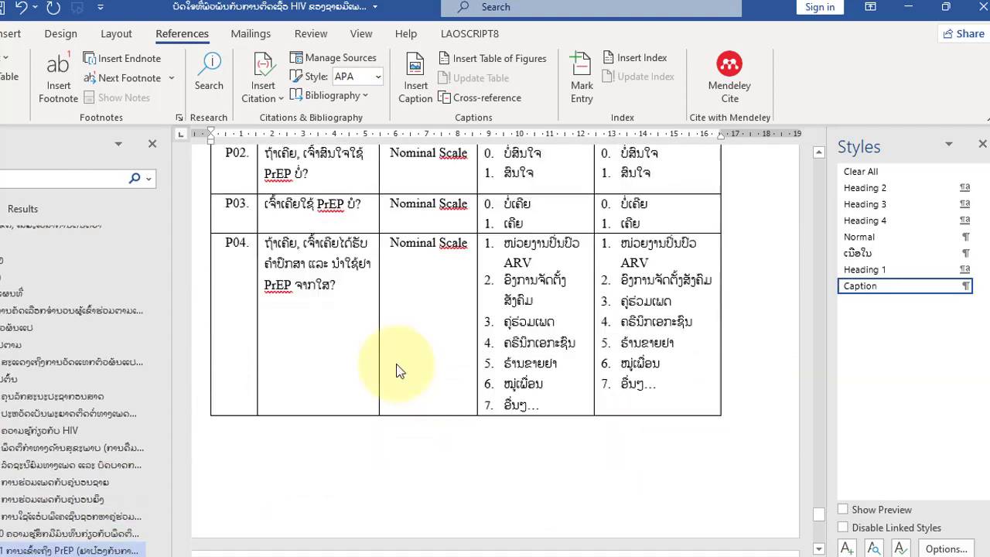
scroll(396, 372, "down", 3)
scroll(396, 371, "down", 3)
scroll(396, 372, "down", 3)
scroll(396, 372, "up", 1)
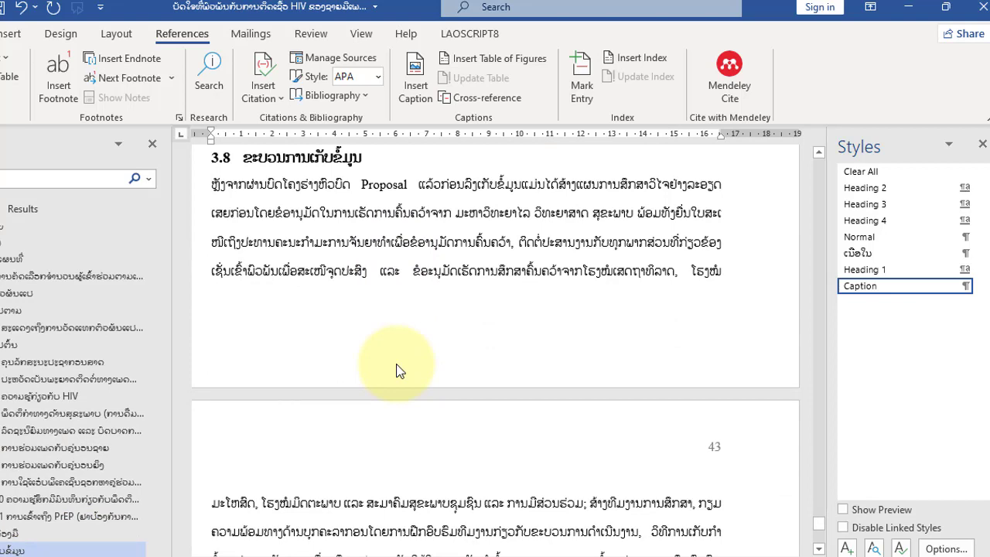
scroll(399, 371, "down", 3)
scroll(398, 363, "up", 1)
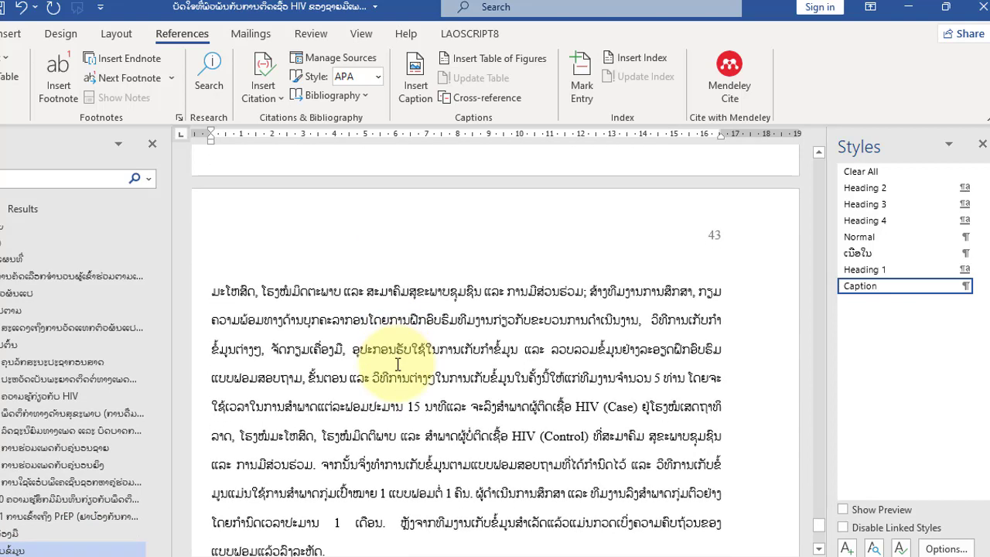